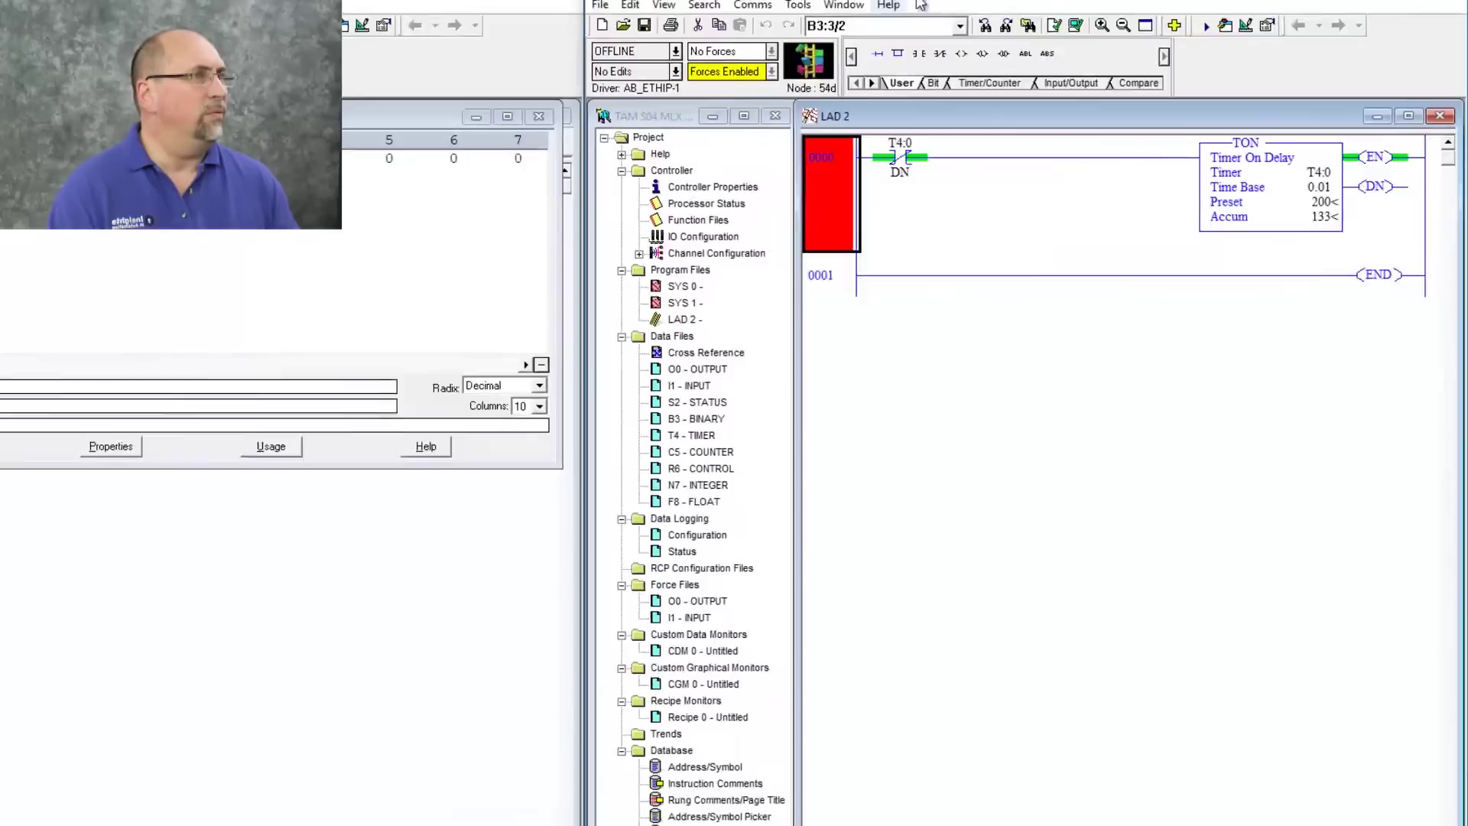
# Insert a MSG instruction on rung 0001 using message file MG10:0.
pyautogui.click(826, 279)
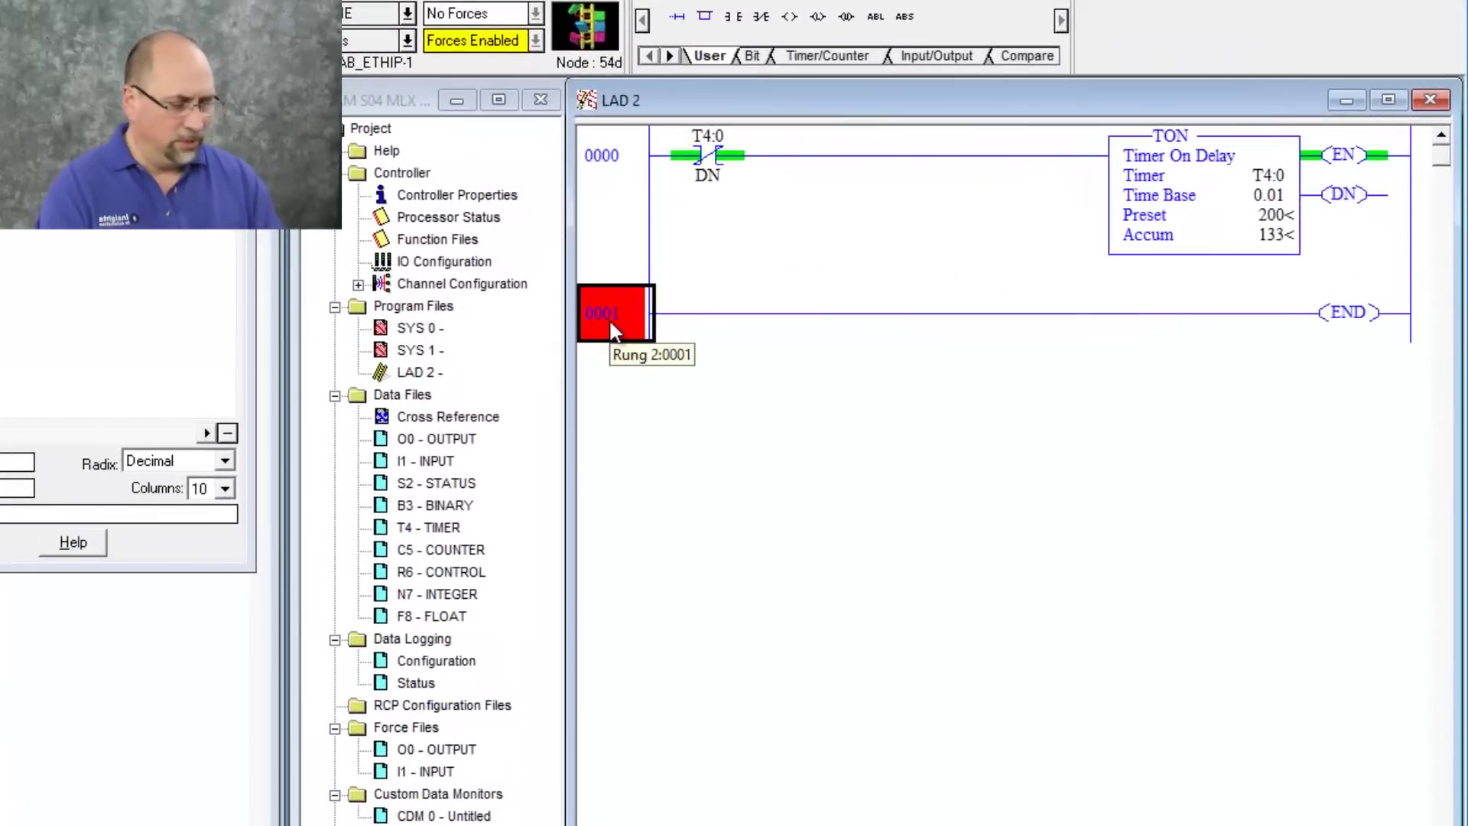
pyautogui.write('MSG')
pyautogui.press('Return')
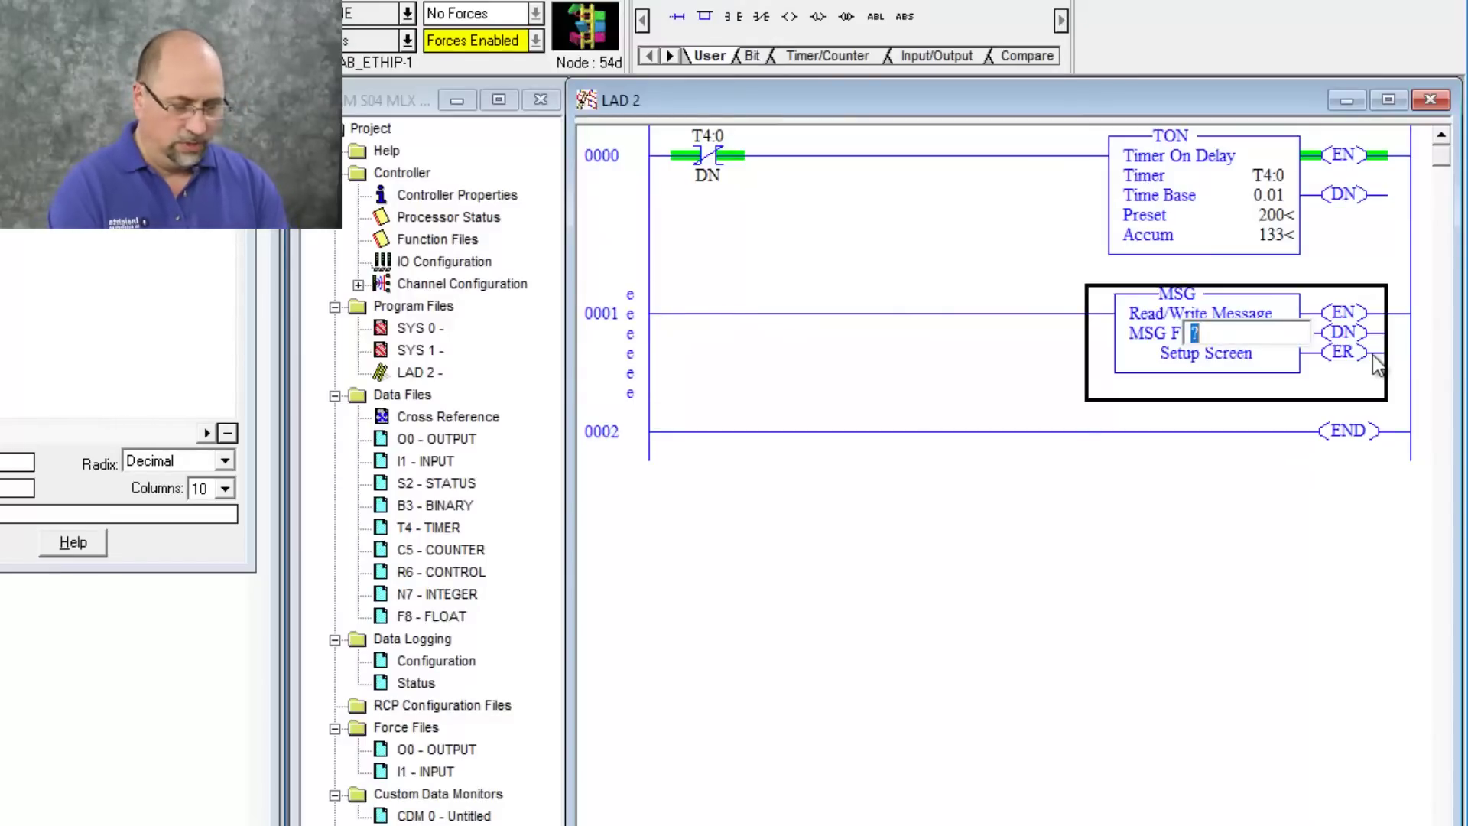
pyautogui.write('MG10:0')
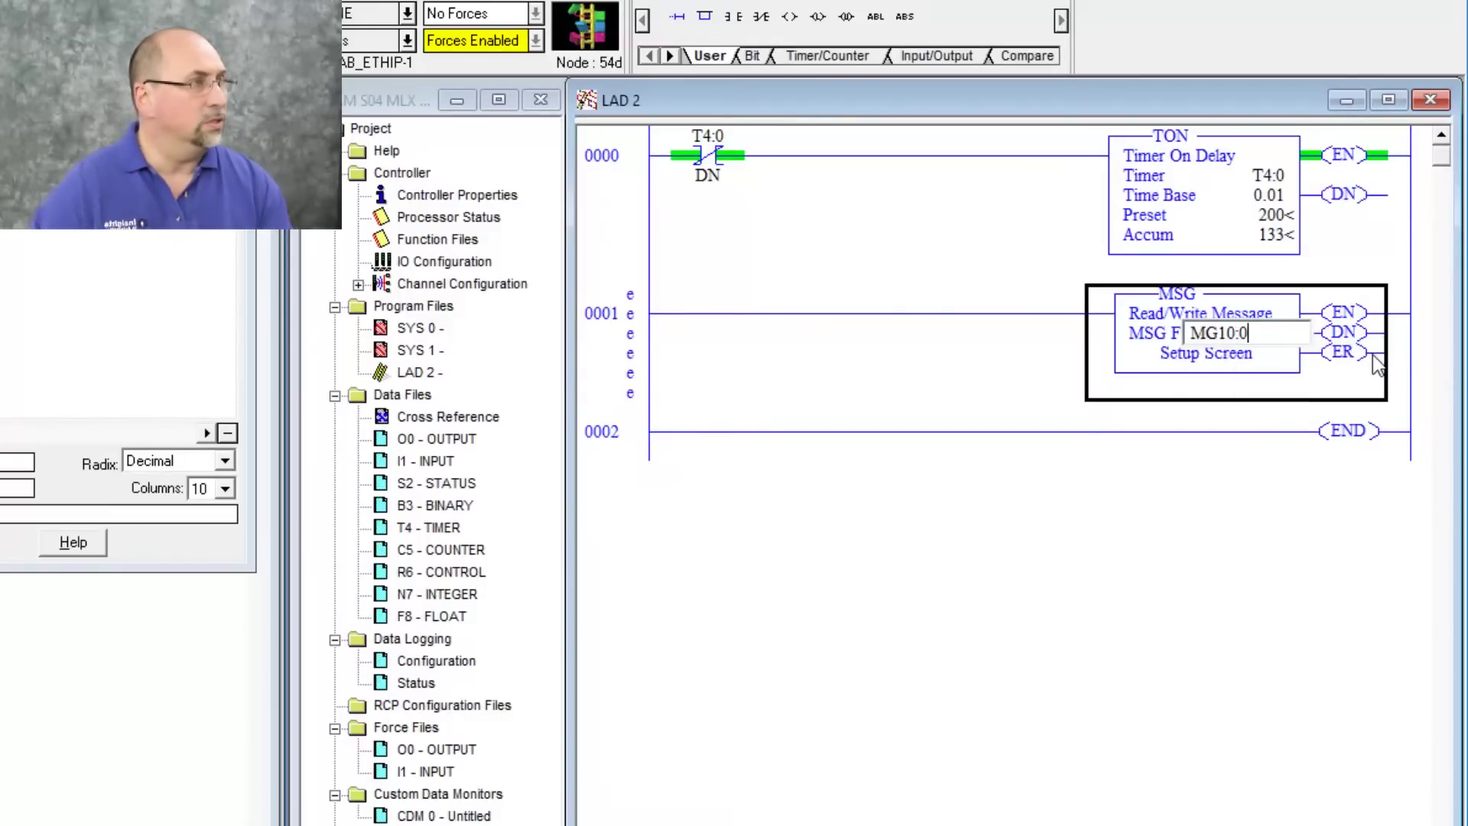
pyautogui.press('Return')
# In the message setup, set channel 1 and the 500CPU Write command.
pyautogui.click(1189, 495)
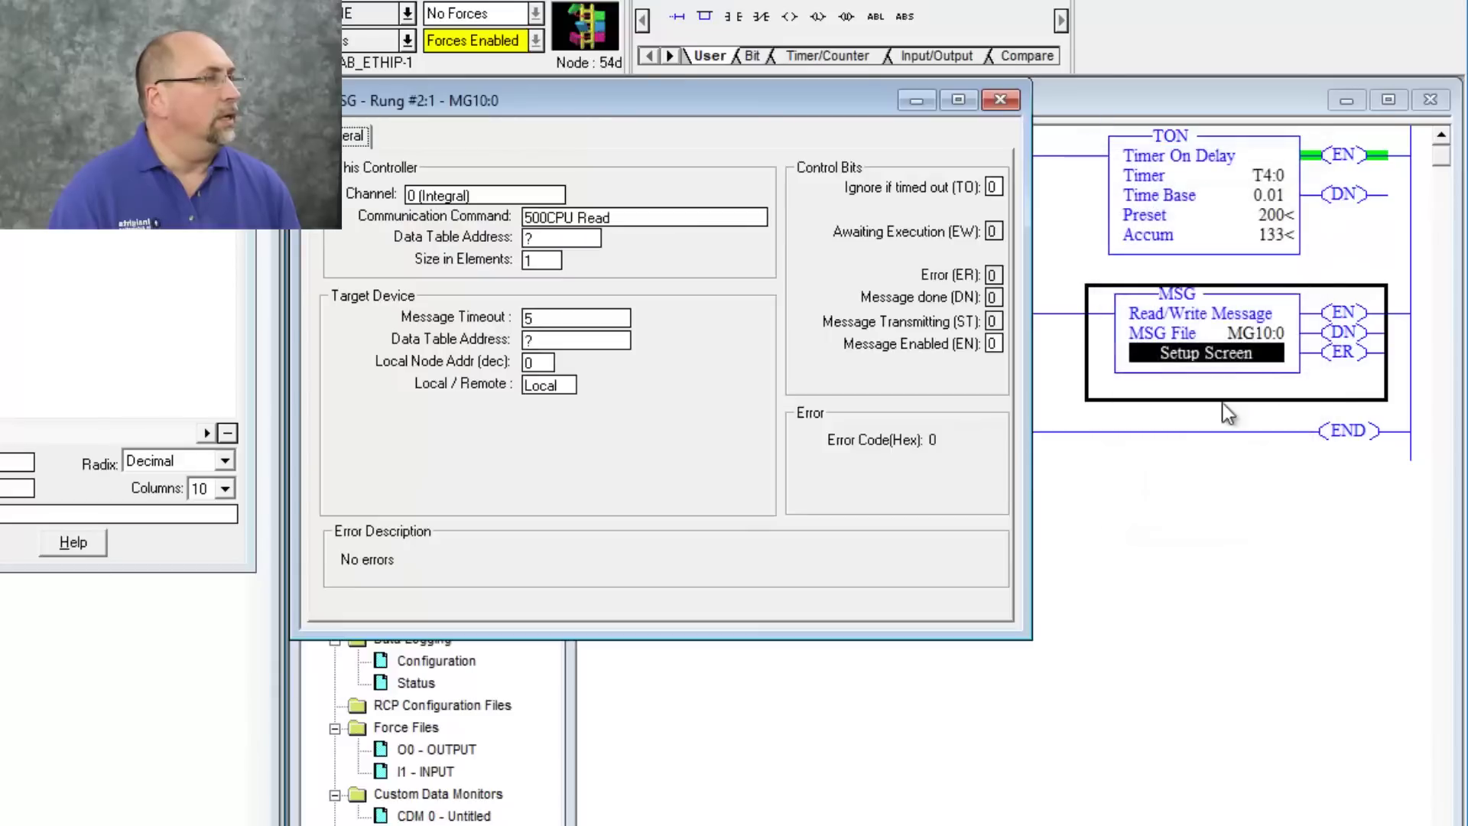
pyautogui.click(521, 201)
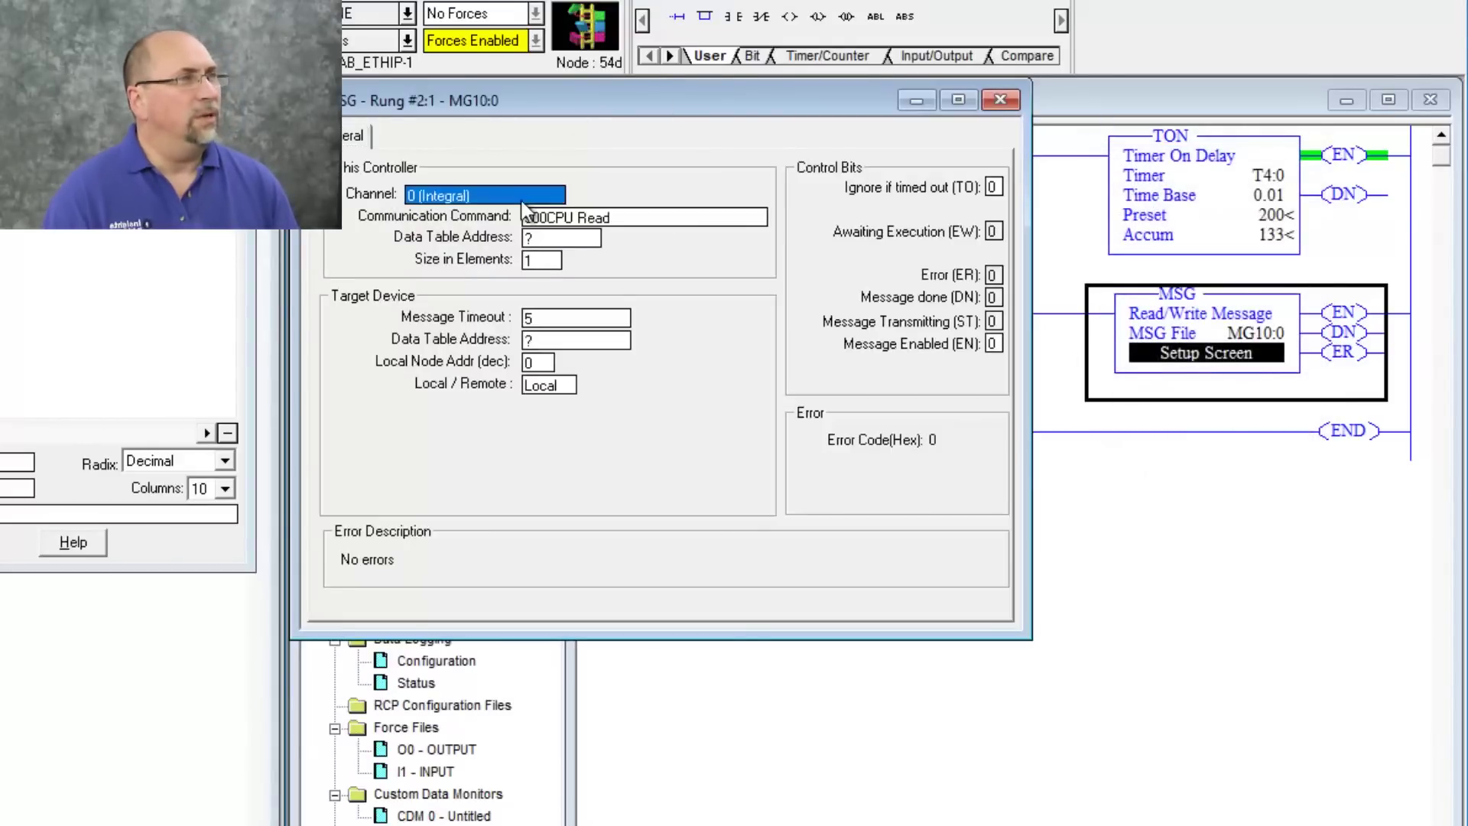
pyautogui.click(522, 201)
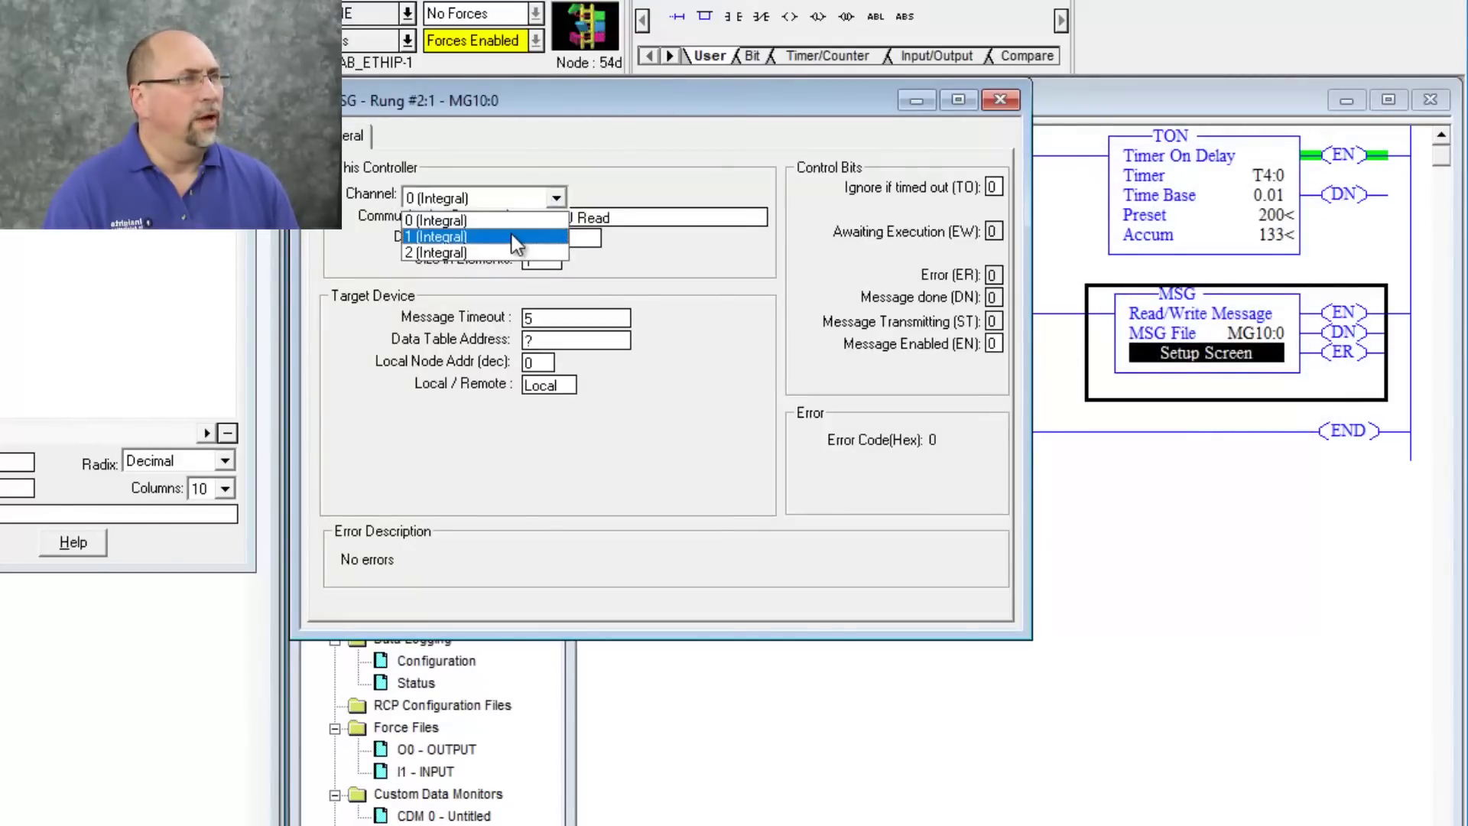
pyautogui.click(512, 234)
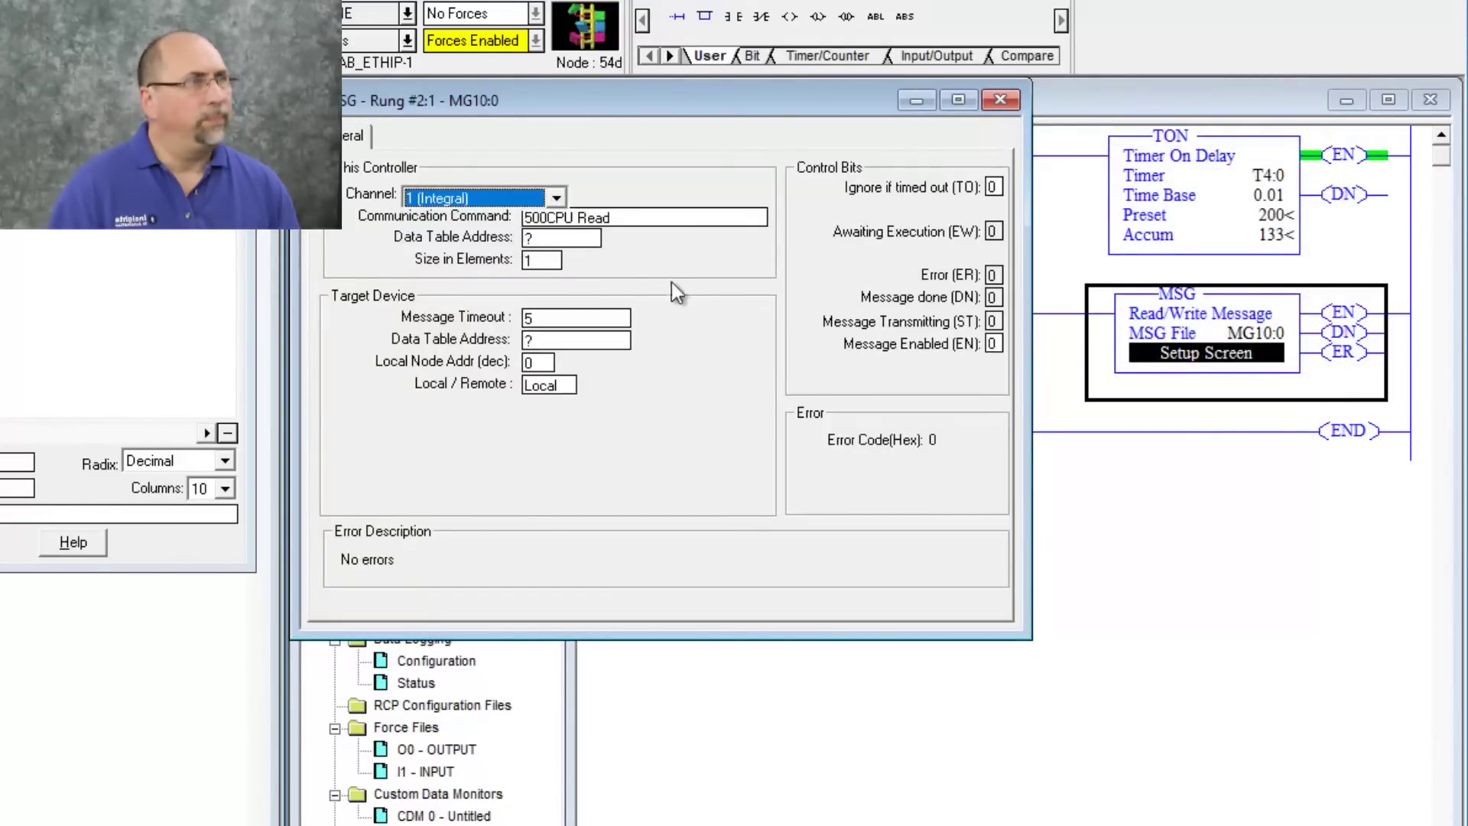
pyautogui.click(636, 216)
pyautogui.click(637, 216)
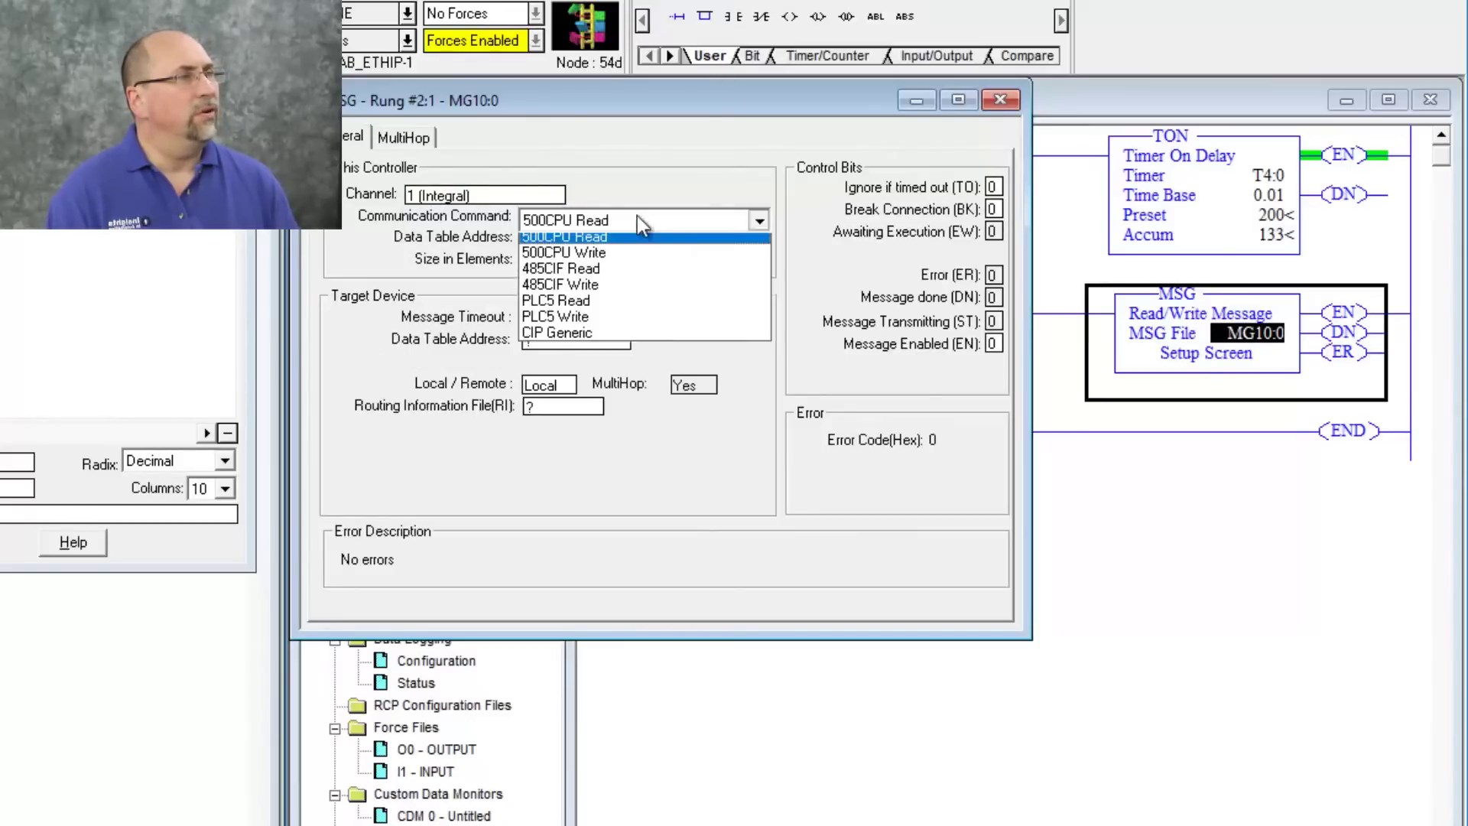
pyautogui.click(634, 260)
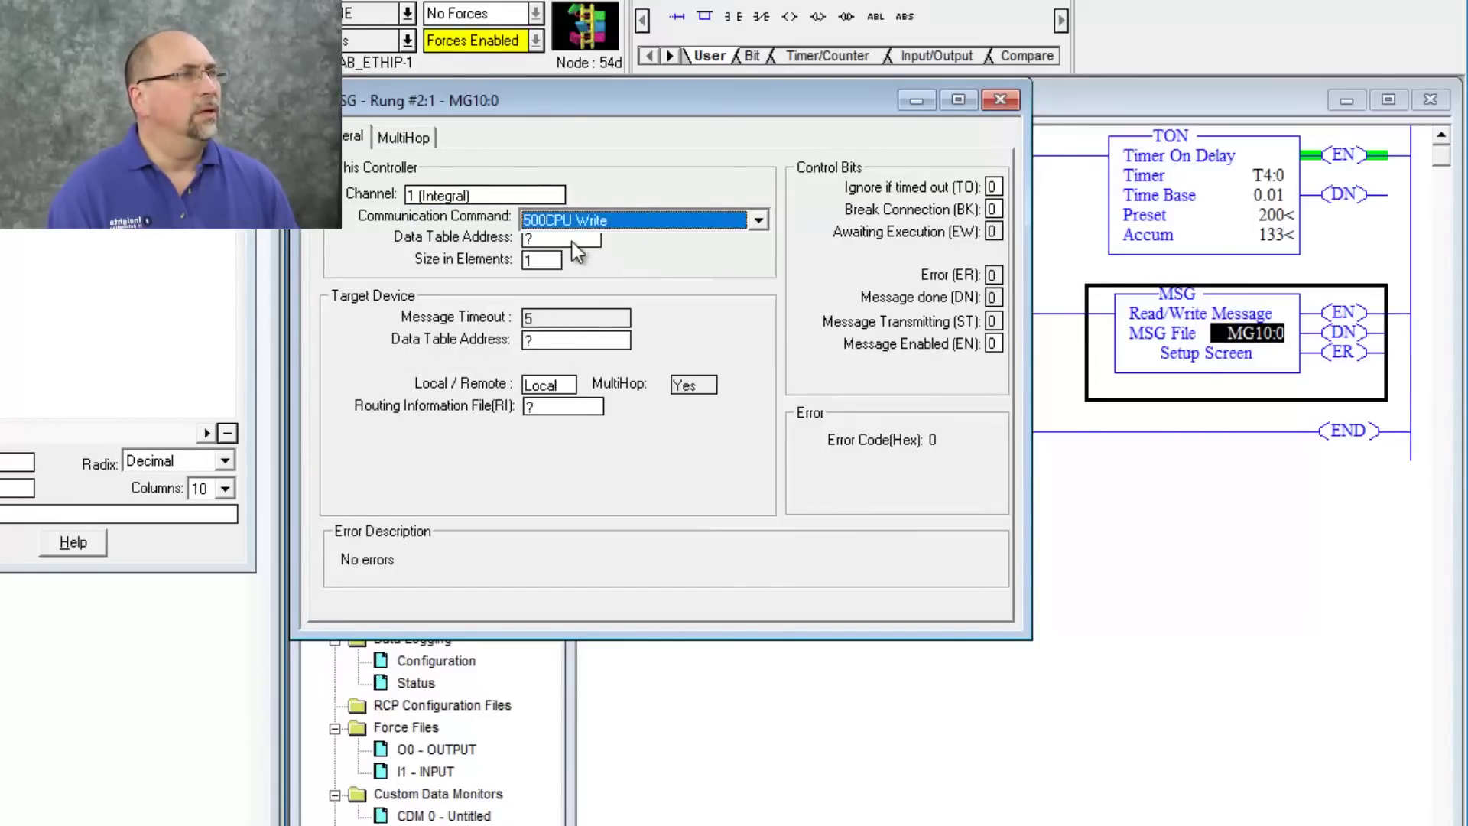
# Set N7:0 as both the local and the target data table address.
pyautogui.click(579, 241)
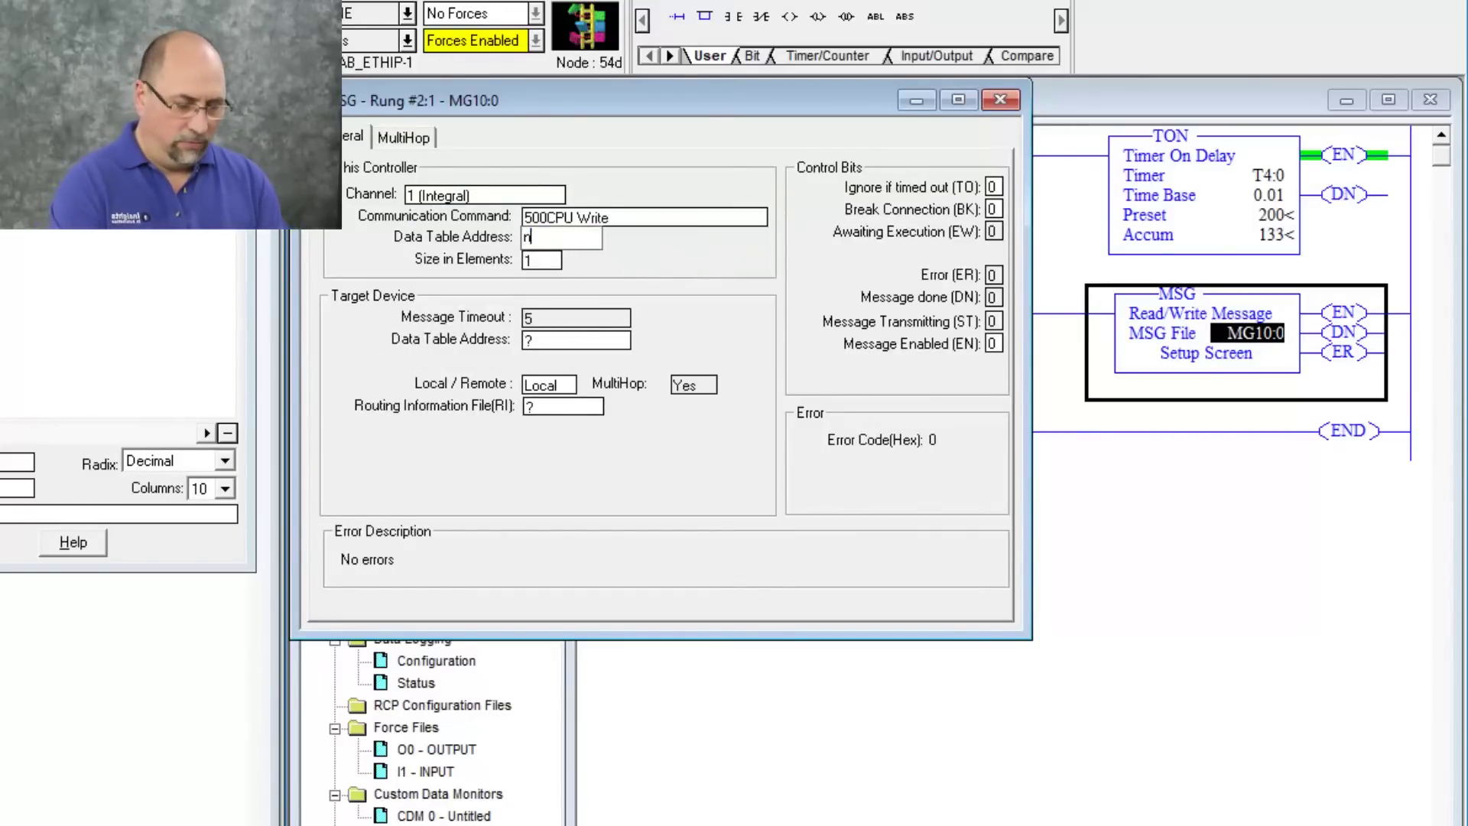
pyautogui.write('n7:0')
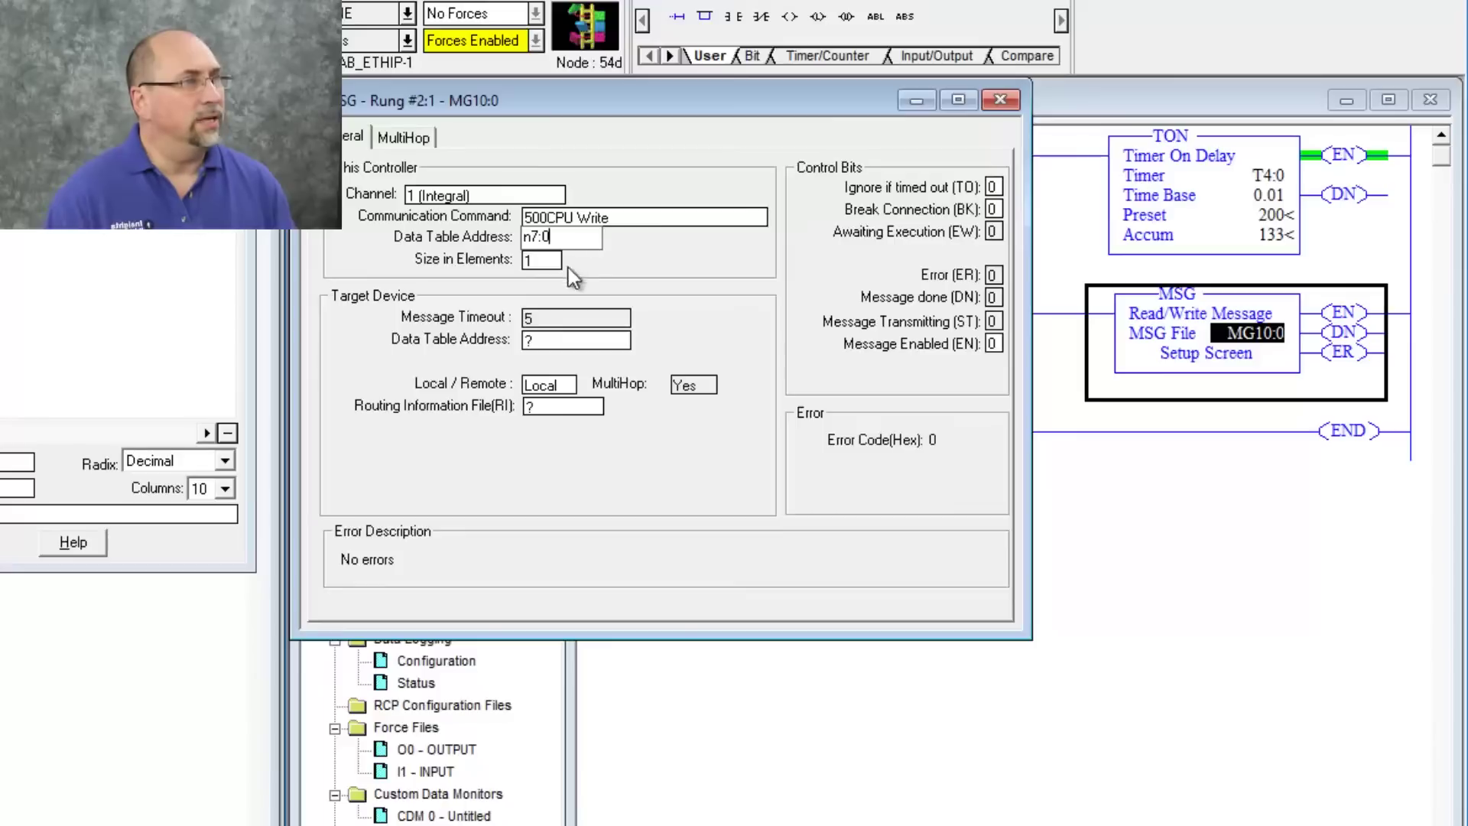
pyautogui.click(529, 262)
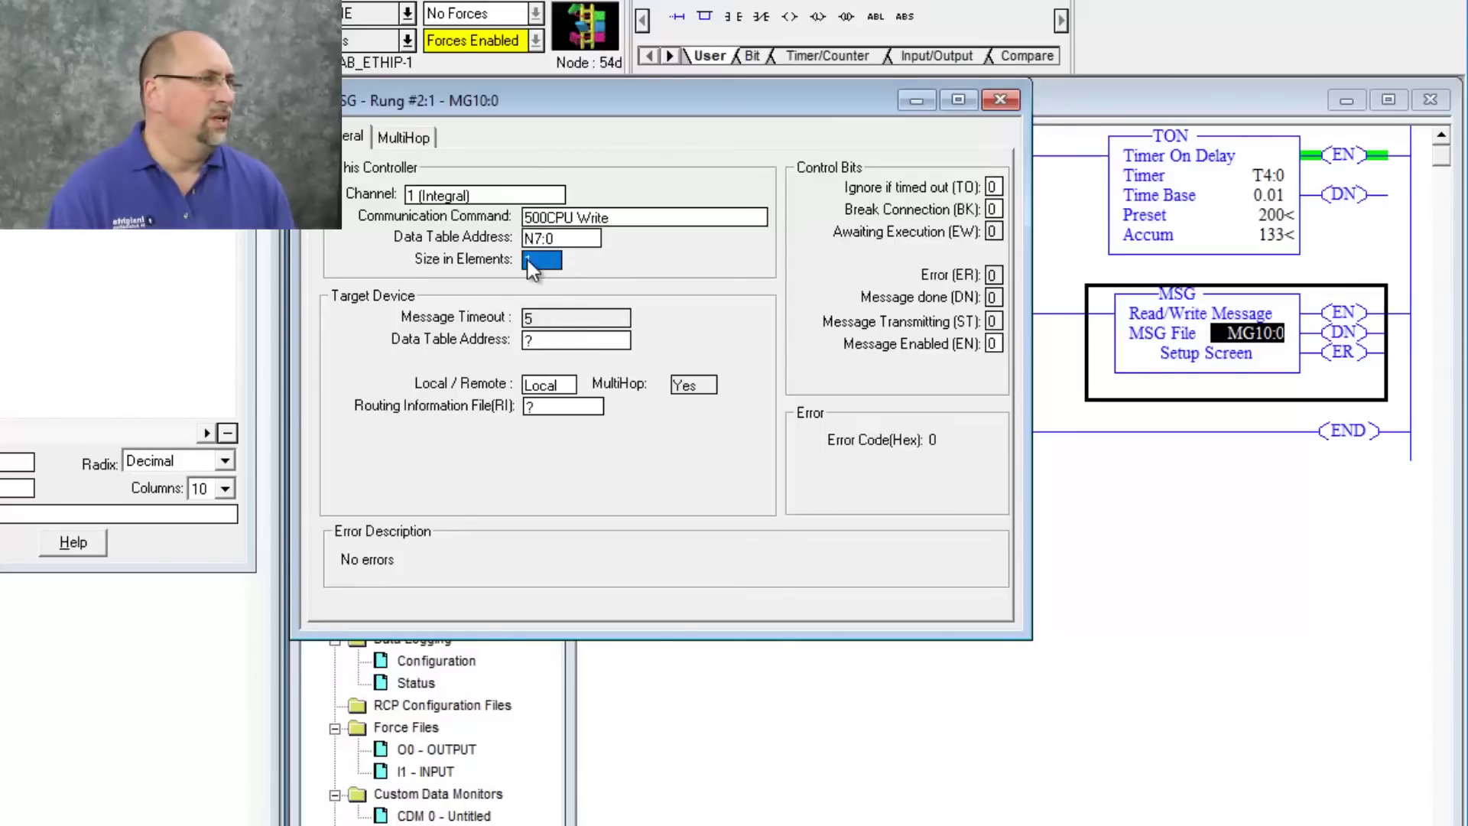
pyautogui.click(543, 341)
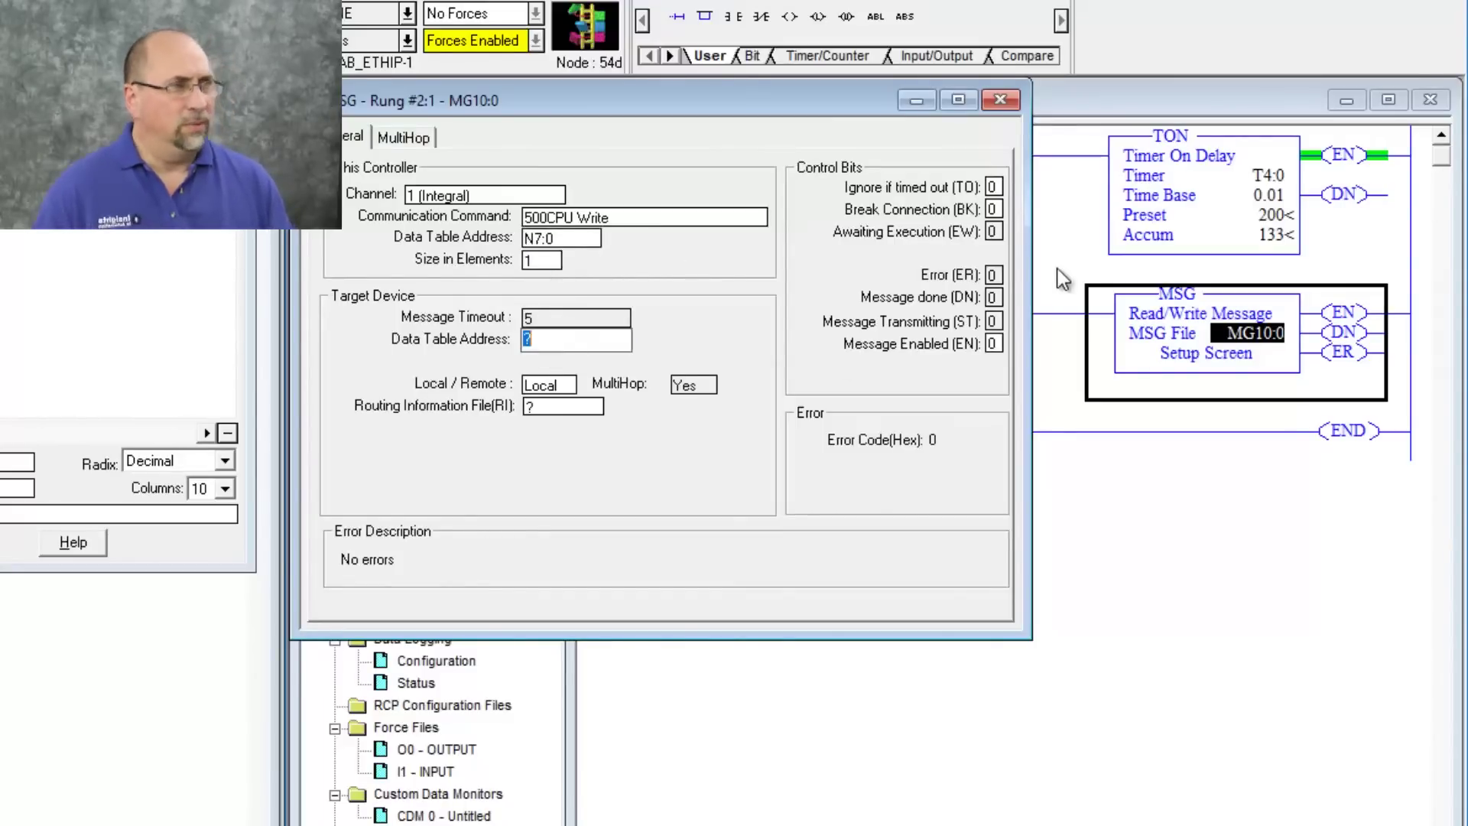
pyautogui.write('n7:0')
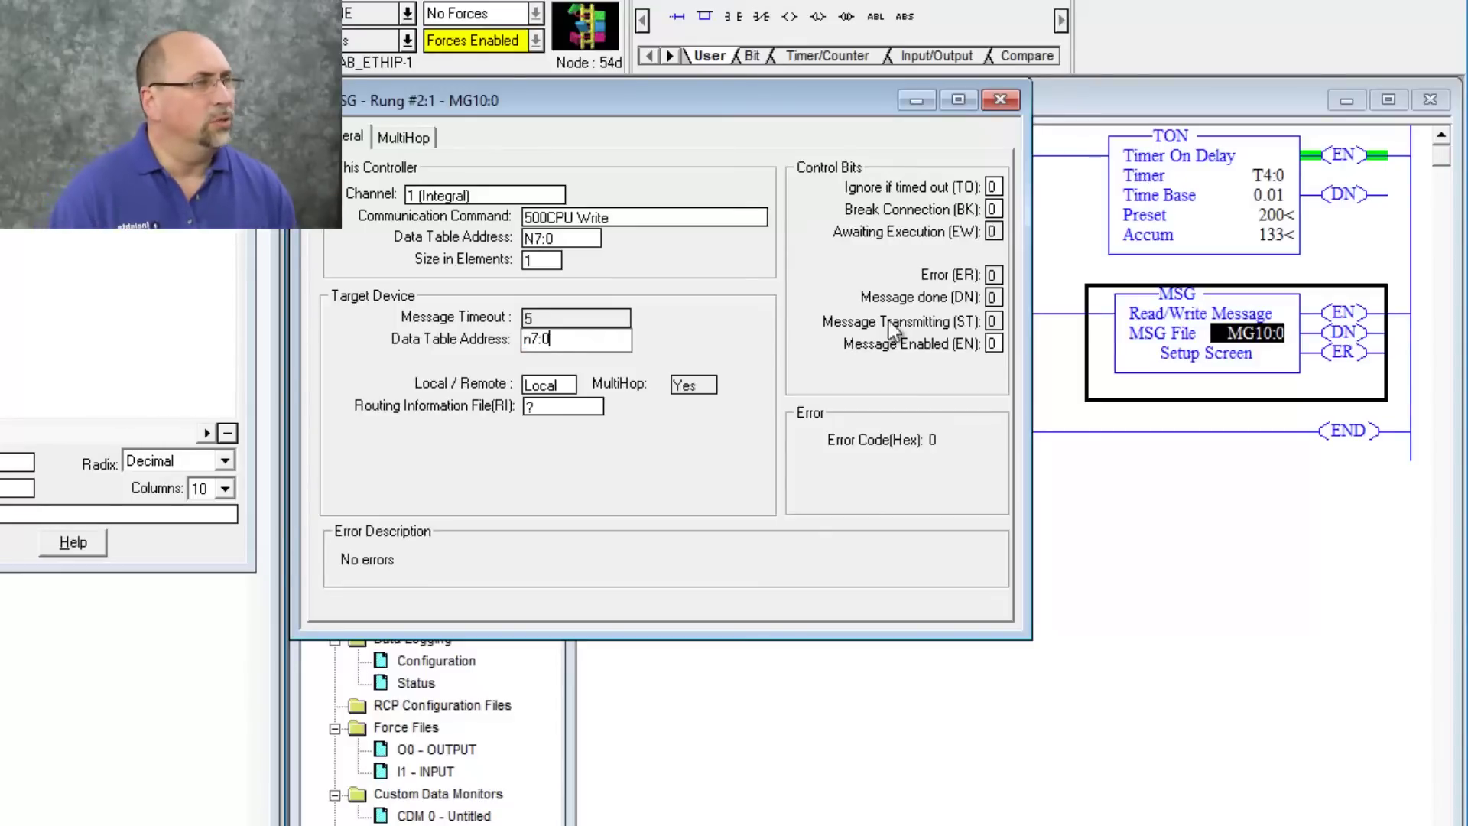
pyautogui.click(554, 386)
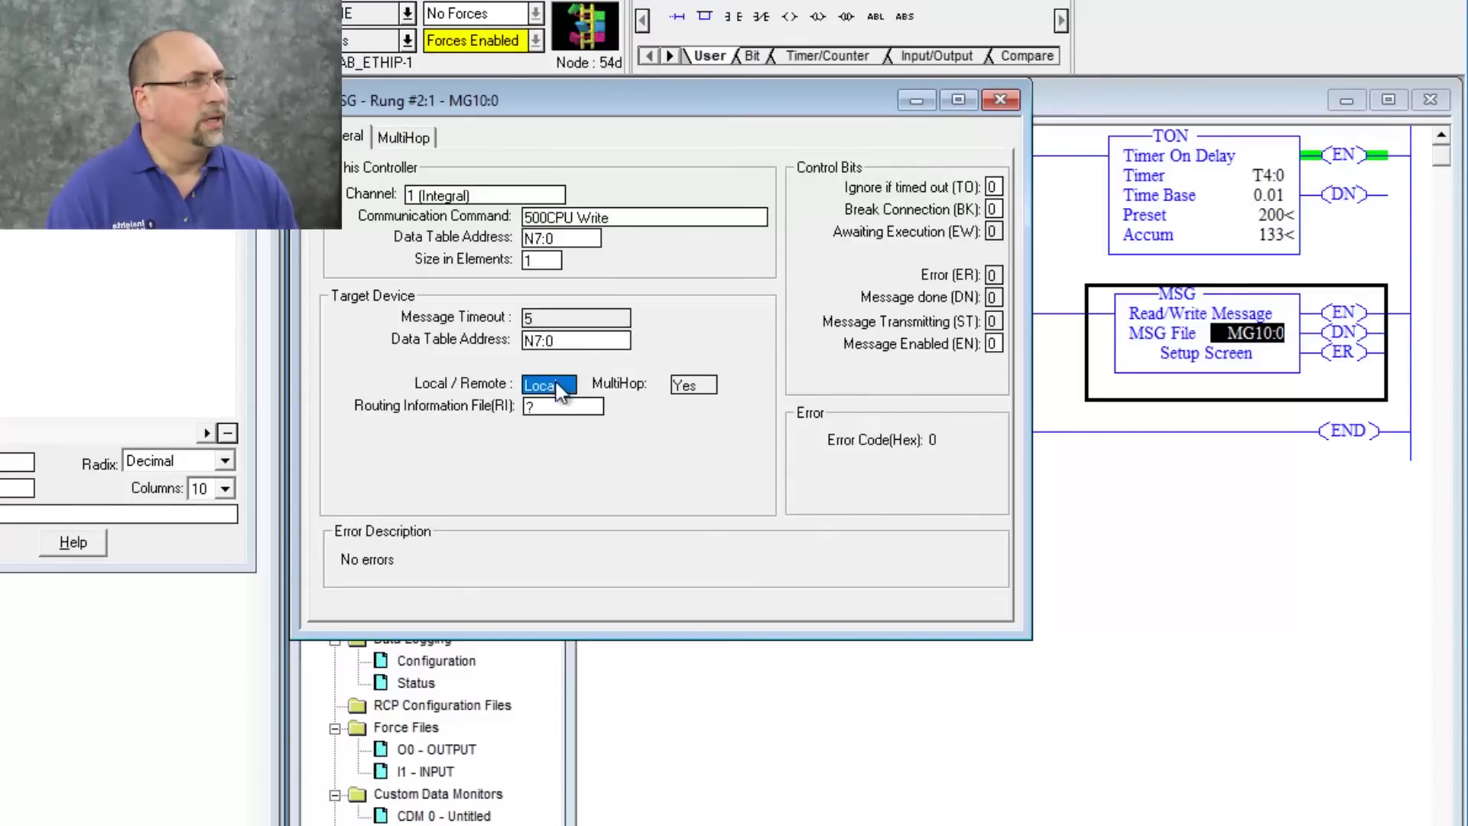
# Set the MultiHop destination To Address to 192.168.1.47.
pyautogui.click(404, 137)
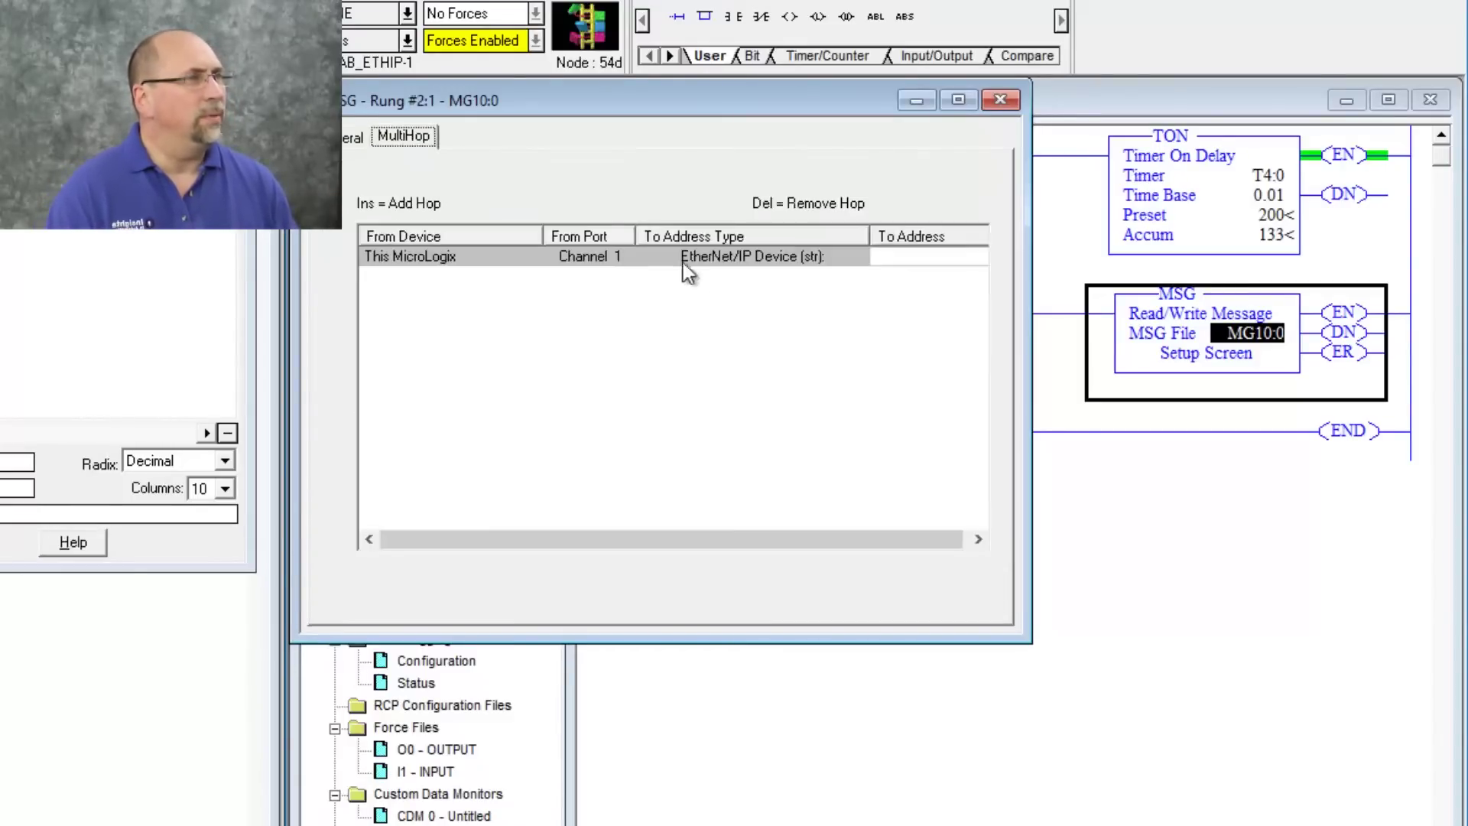
pyautogui.click(916, 260)
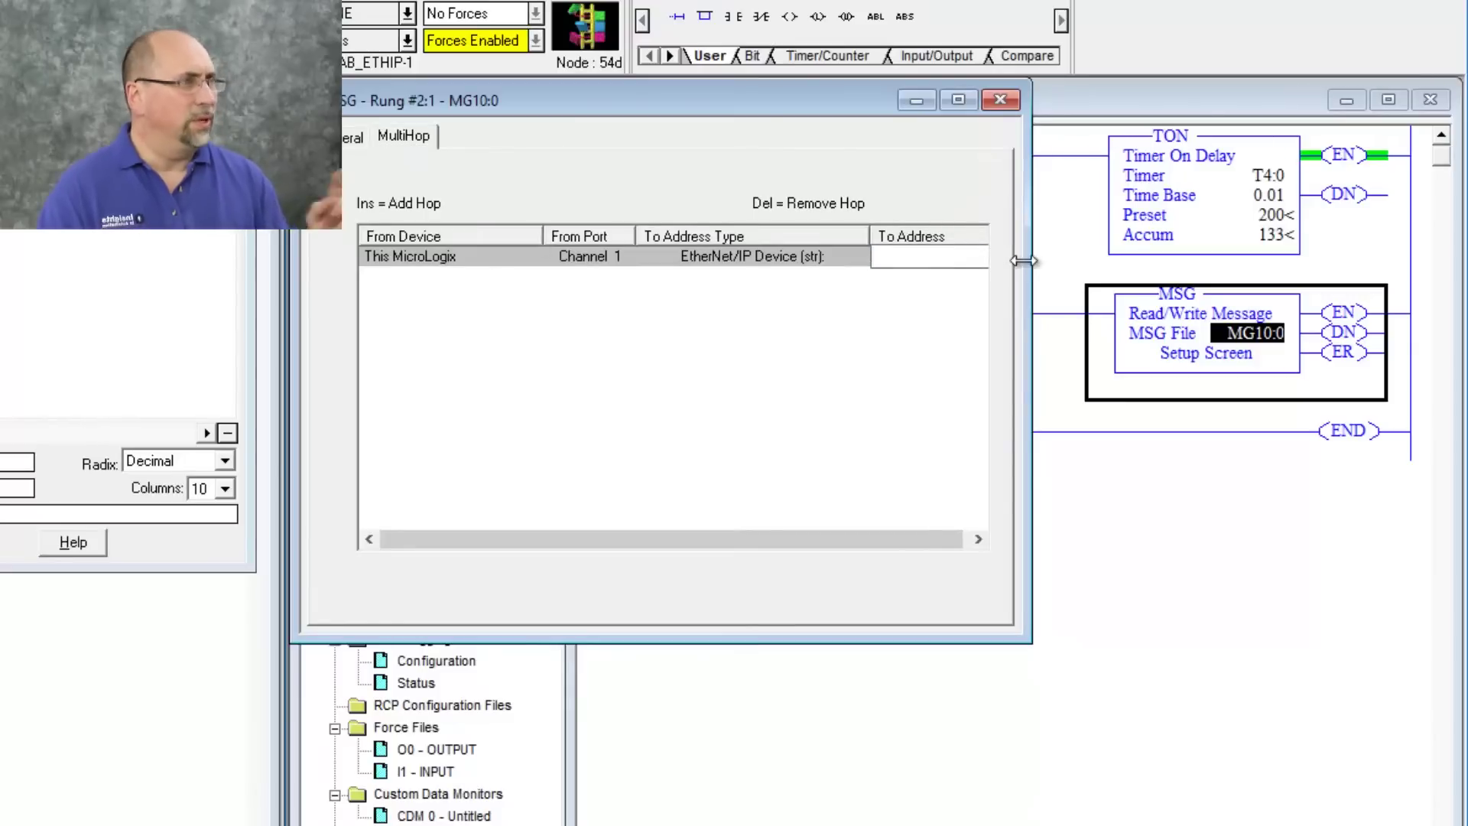
pyautogui.write('192.168')
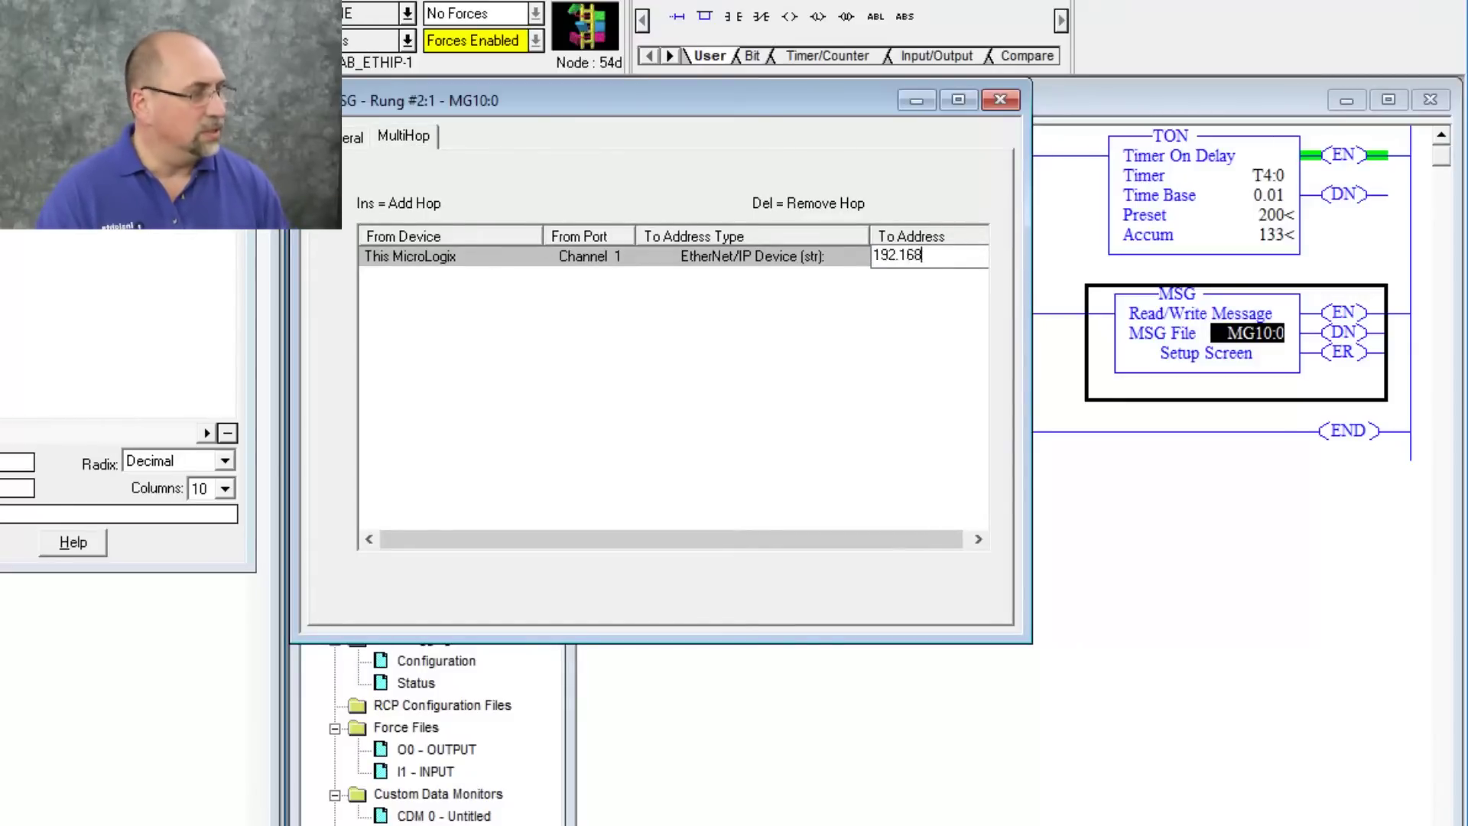
pyautogui.write('.1.47')
pyautogui.click(778, 260)
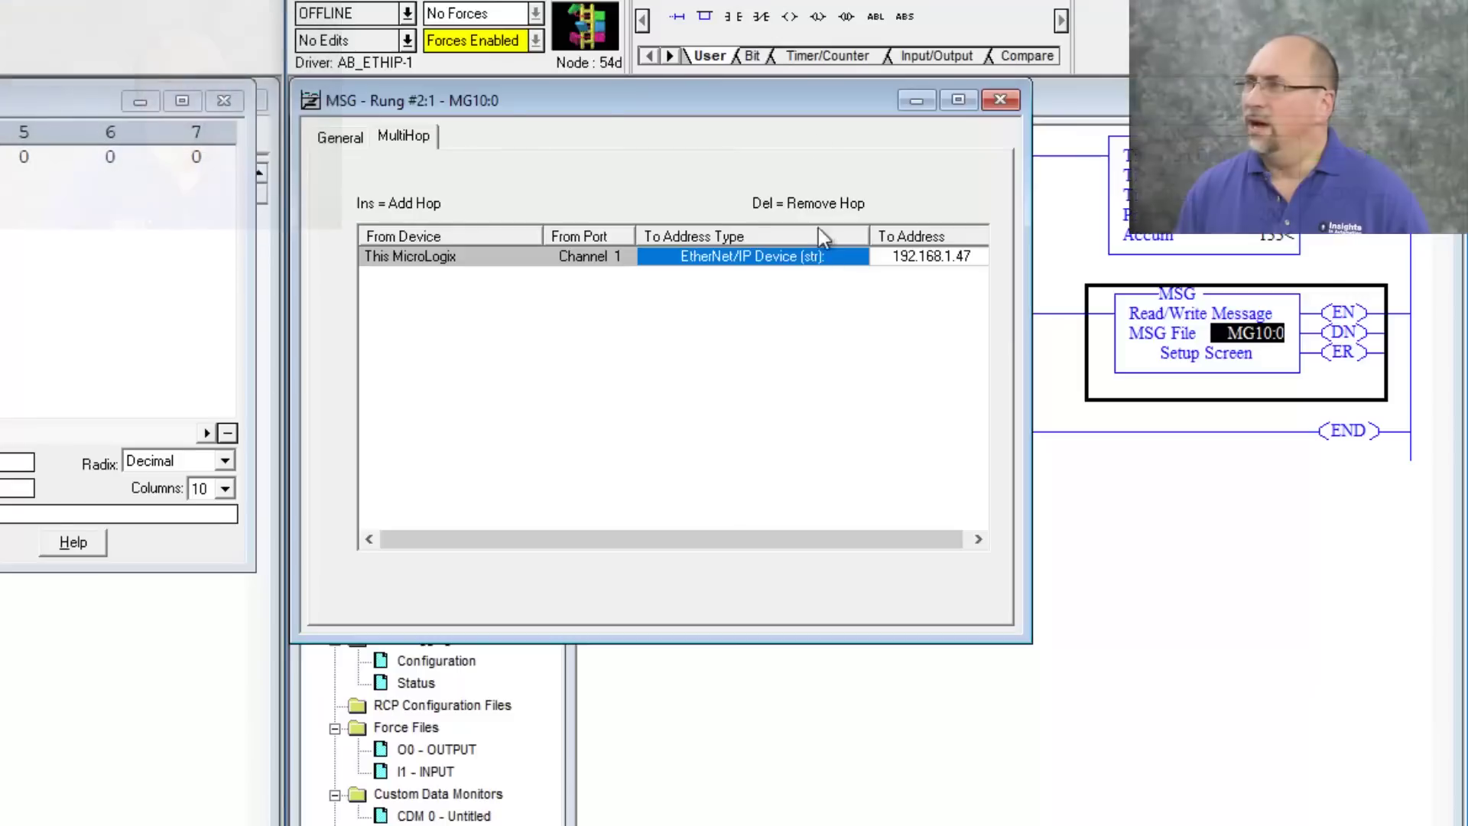
# Set the routing information file to RI11:0, then recheck the EtherNet/IP hop.
pyautogui.click(338, 135)
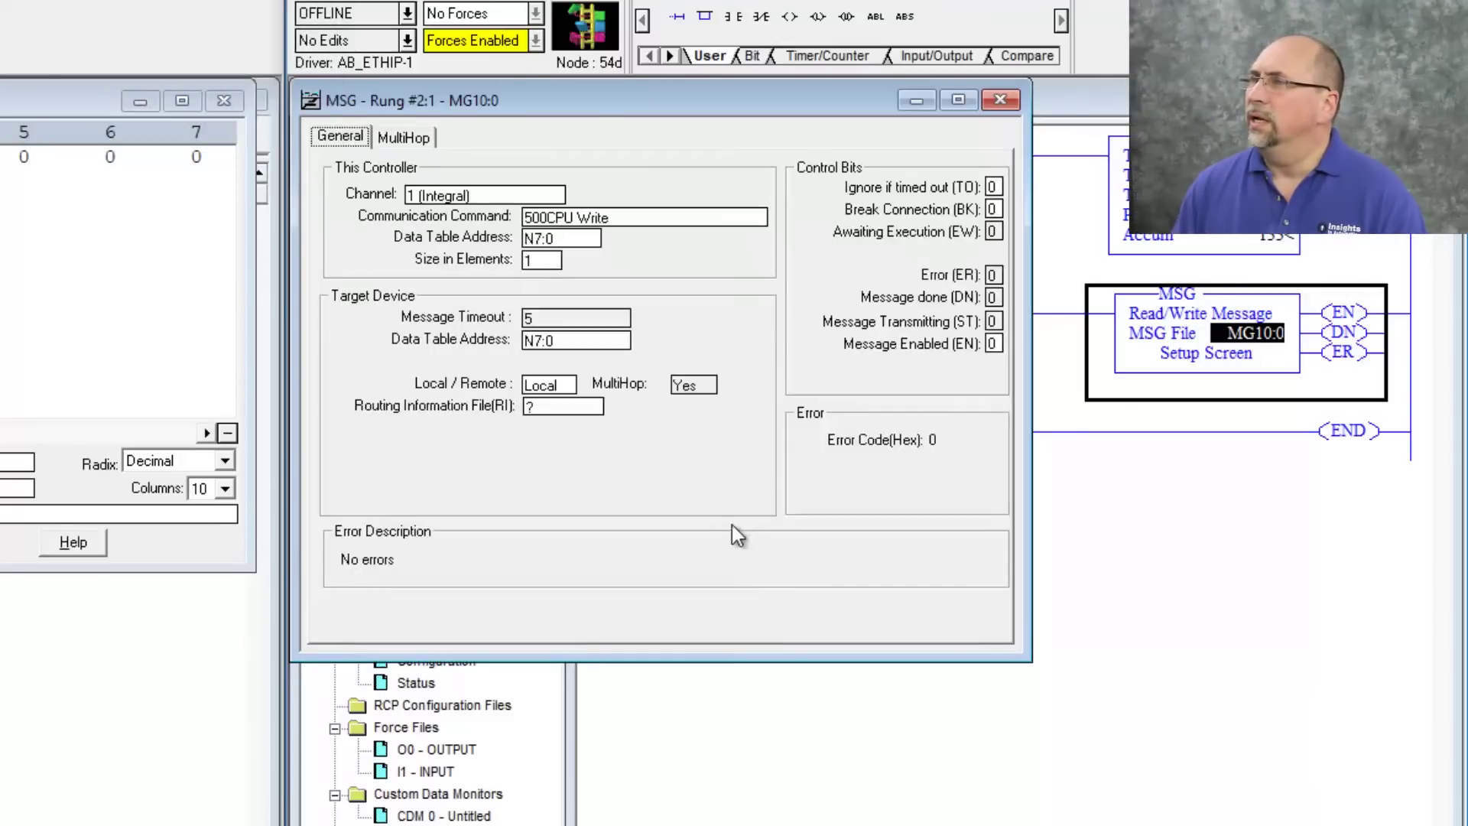
pyautogui.click(585, 406)
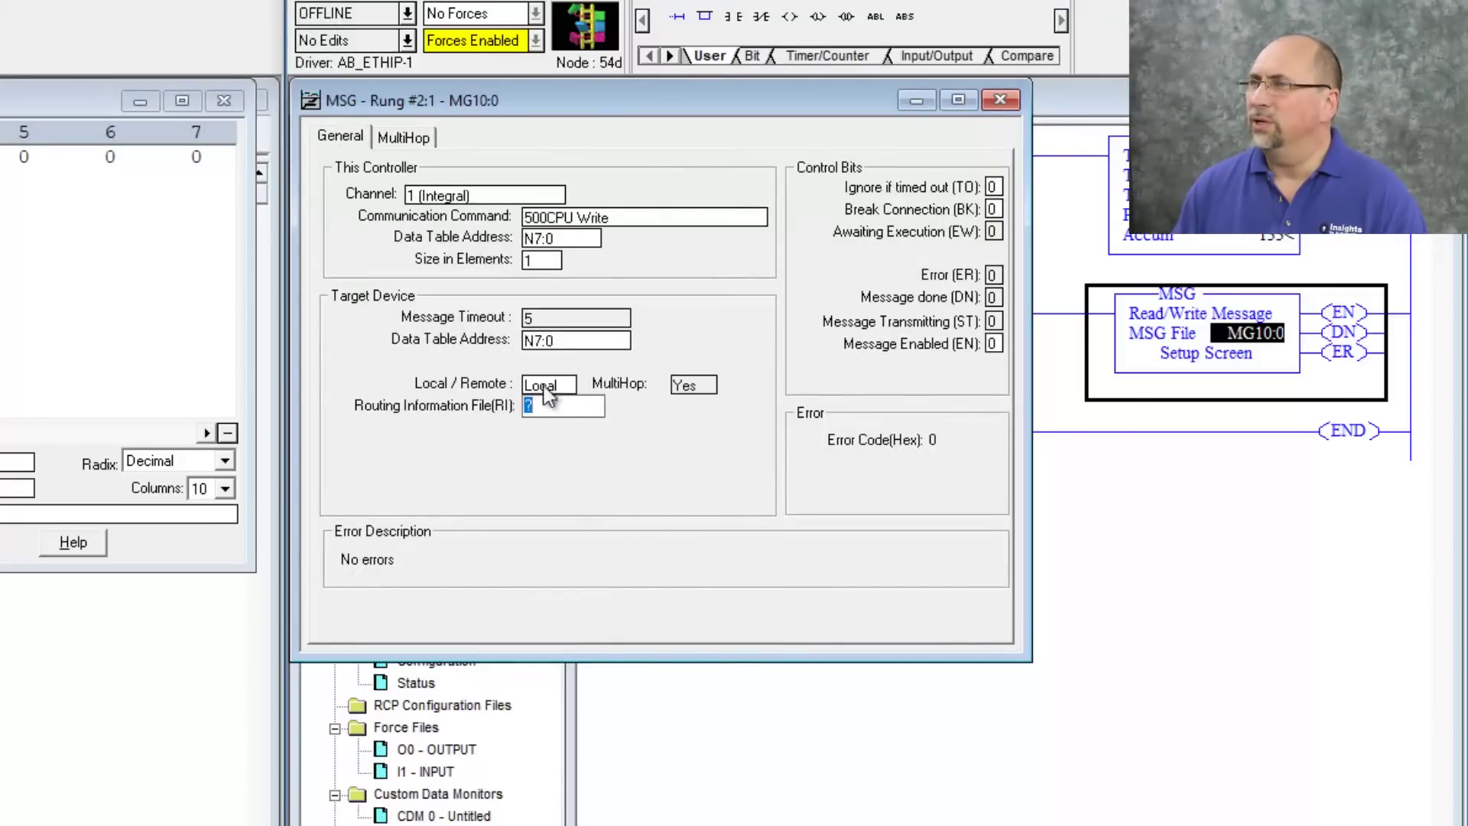
pyautogui.write('RI11:0')
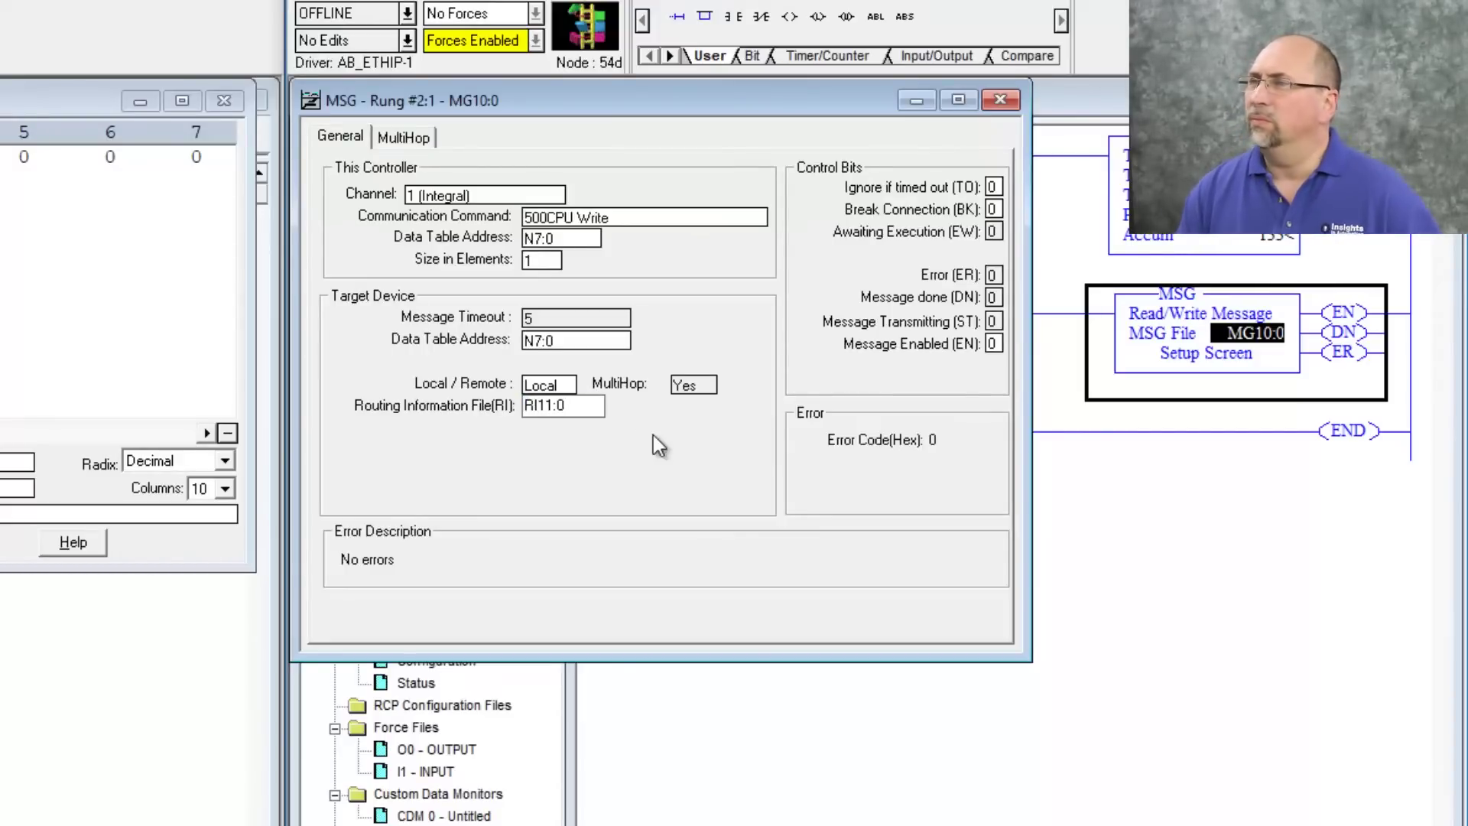
pyautogui.press('Return')
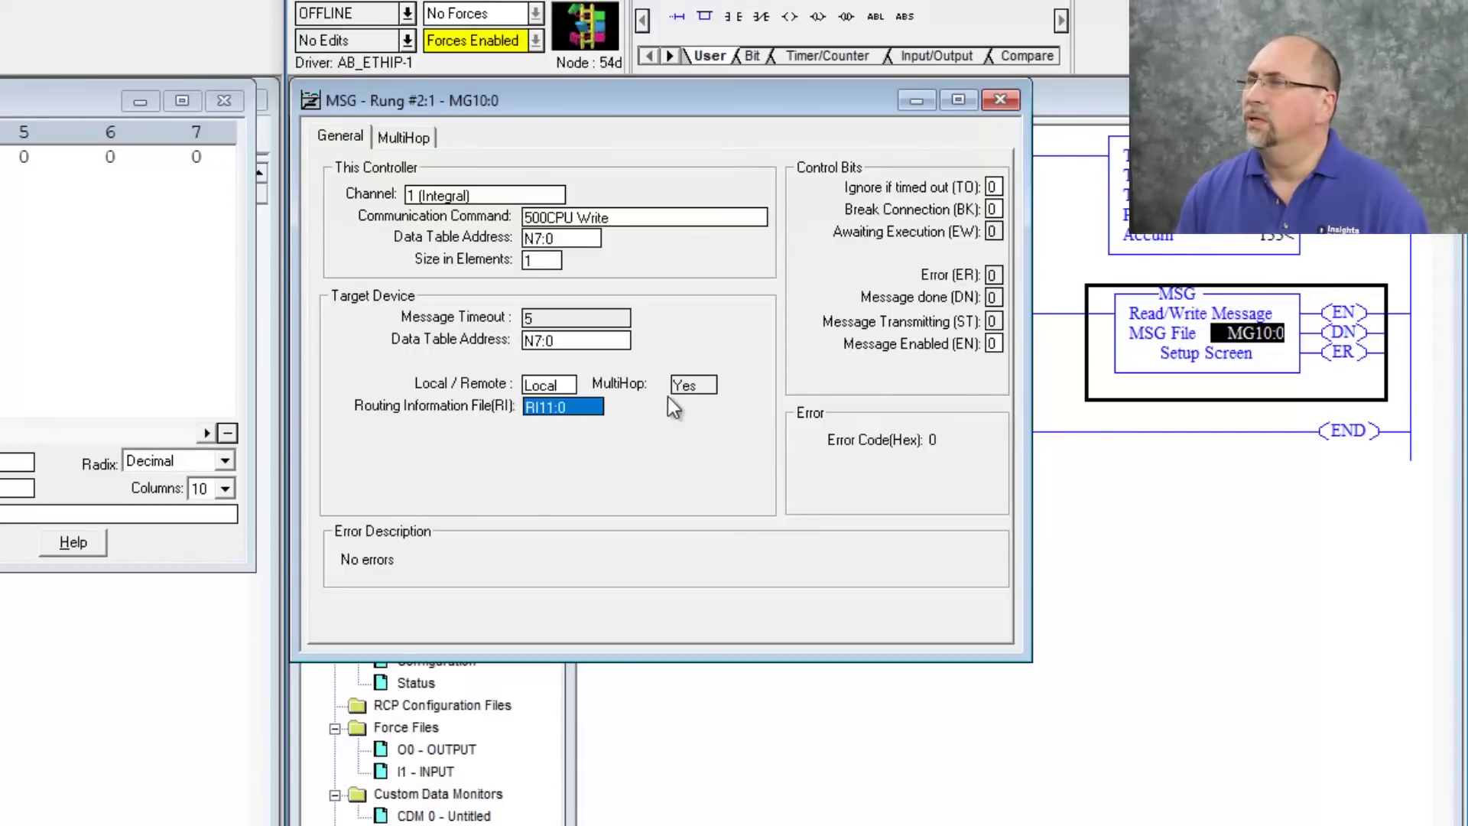
pyautogui.click(398, 138)
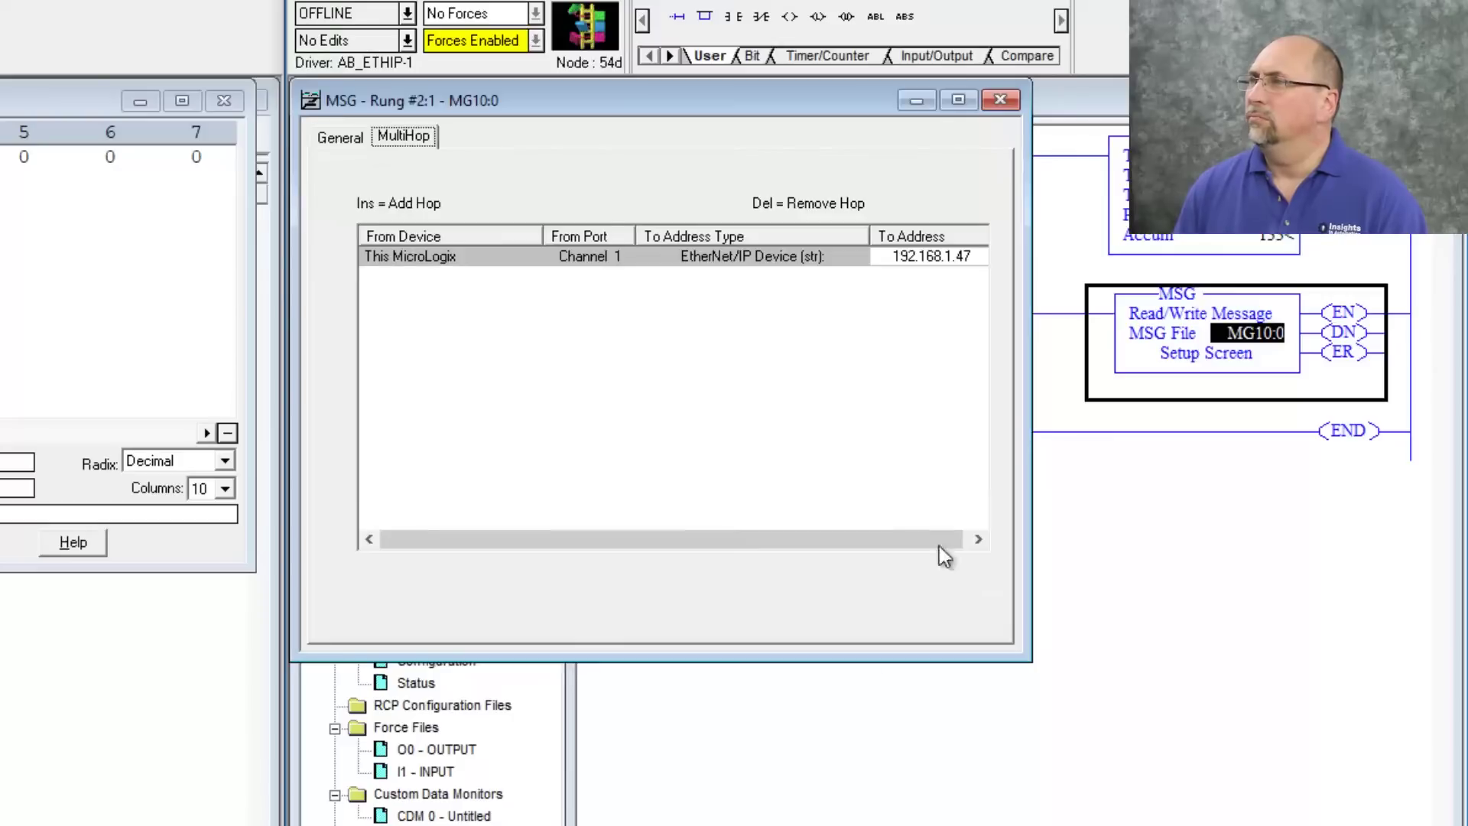
pyautogui.click(854, 260)
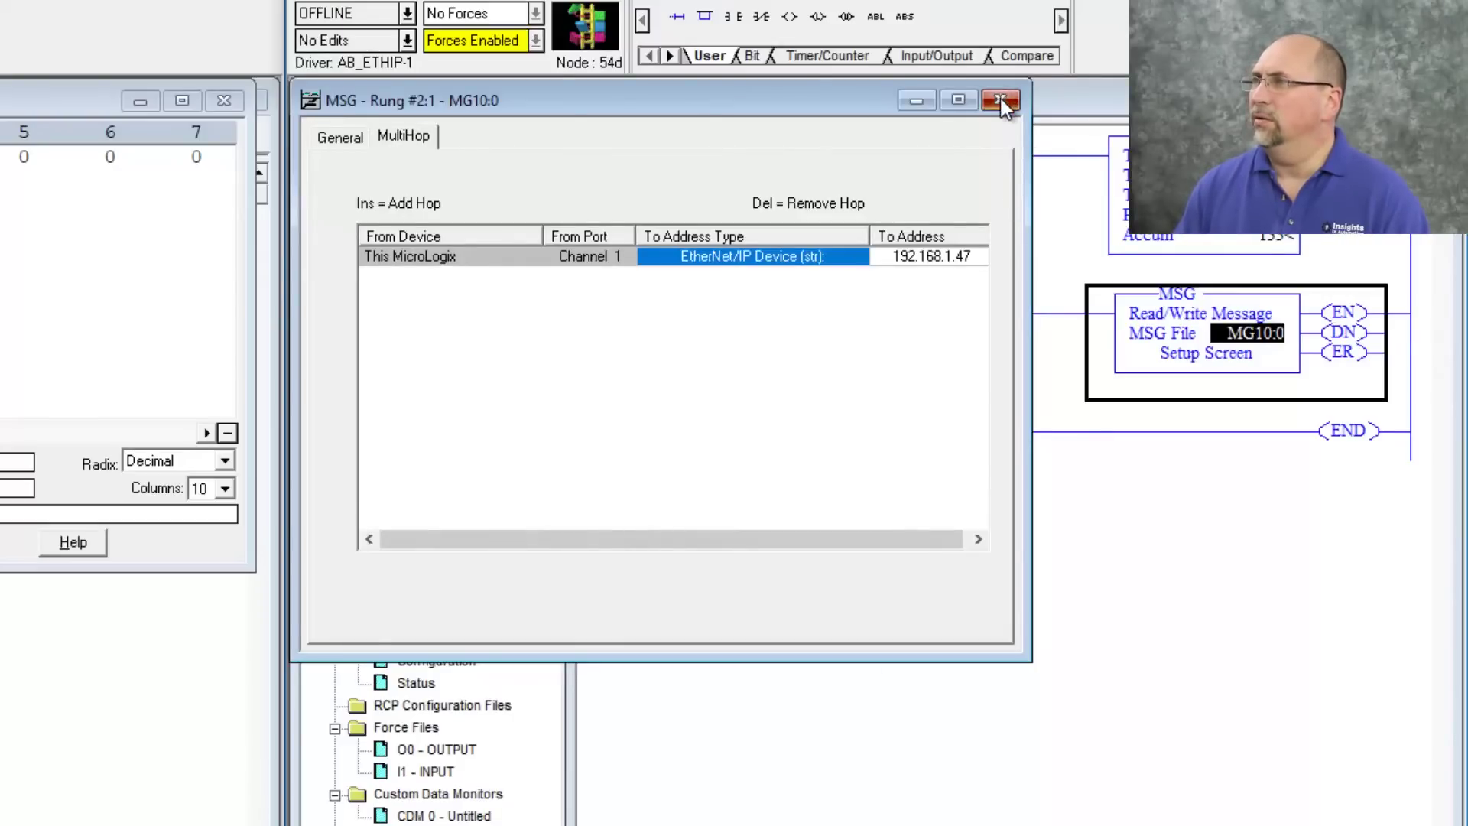
# Close the message setup window and select rung 0001 in LAD 2.
pyautogui.click(1003, 102)
pyautogui.click(641, 308)
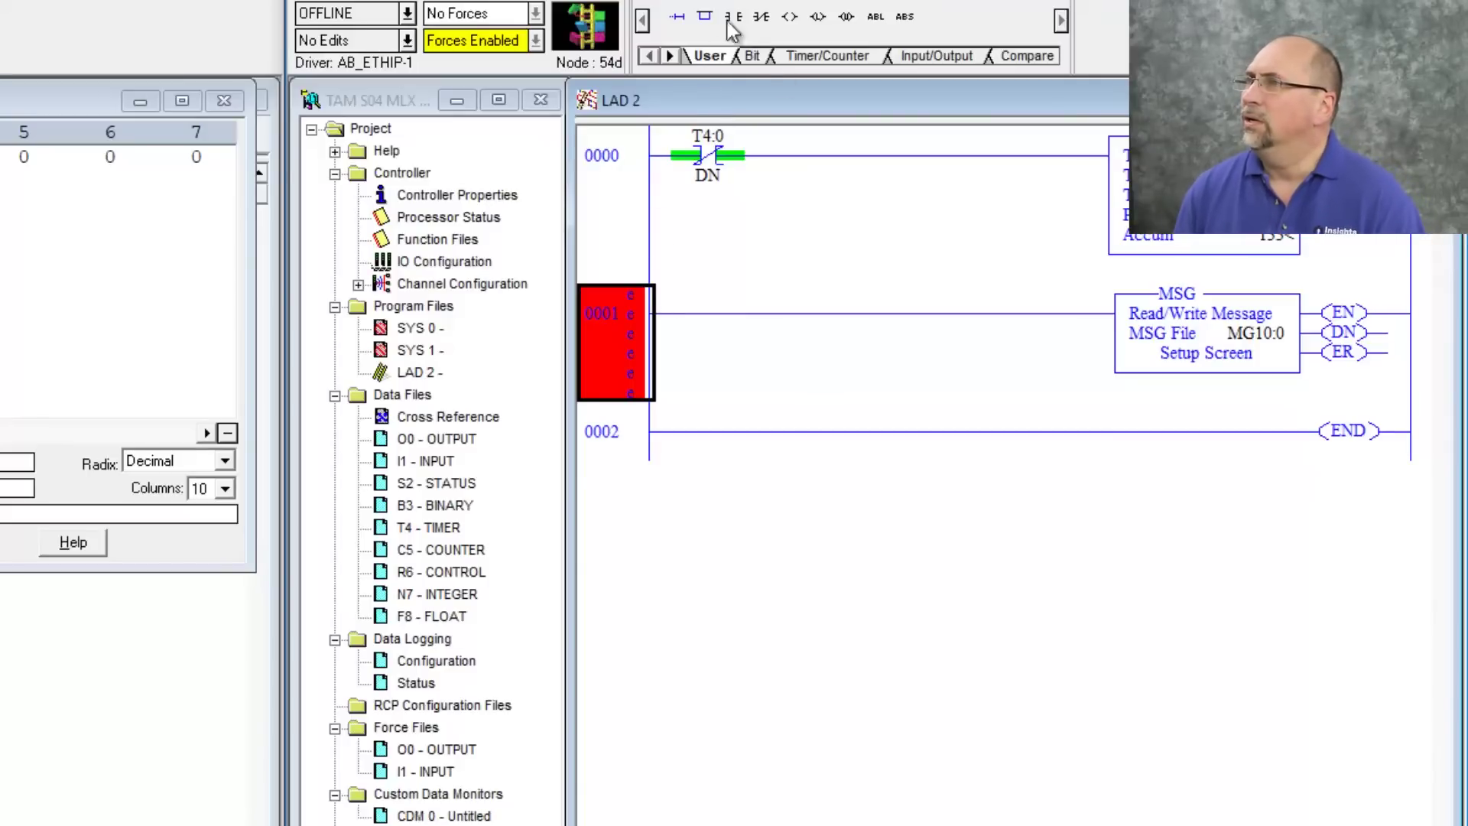
# Add an XIC contact addressed T4:0/DN before the MSG, leaving no description.
pyautogui.moveTo(736, 17); pyautogui.dragTo(681, 327)
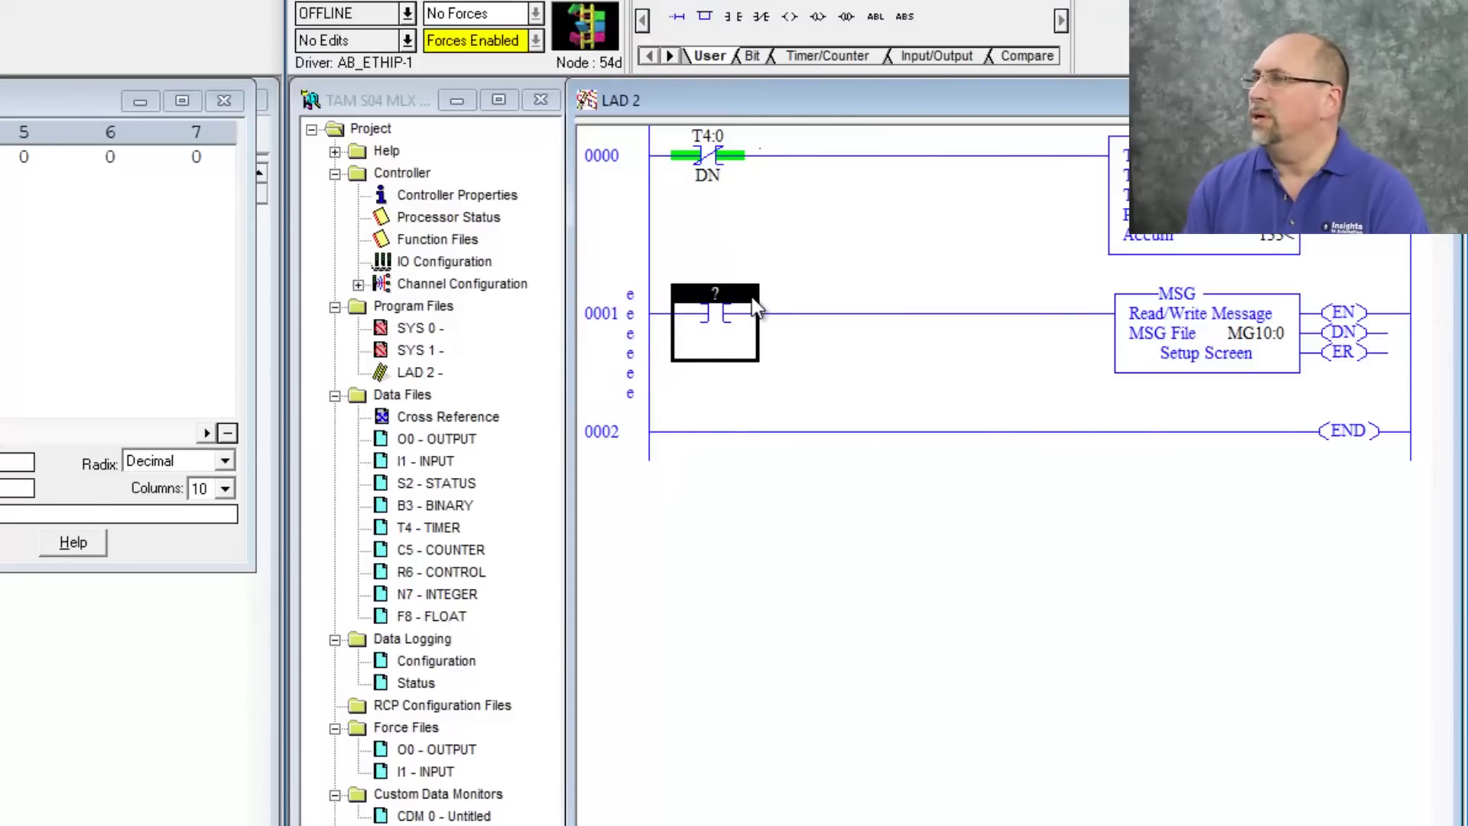
pyautogui.doubleClick(754, 297)
pyautogui.write('T4:')
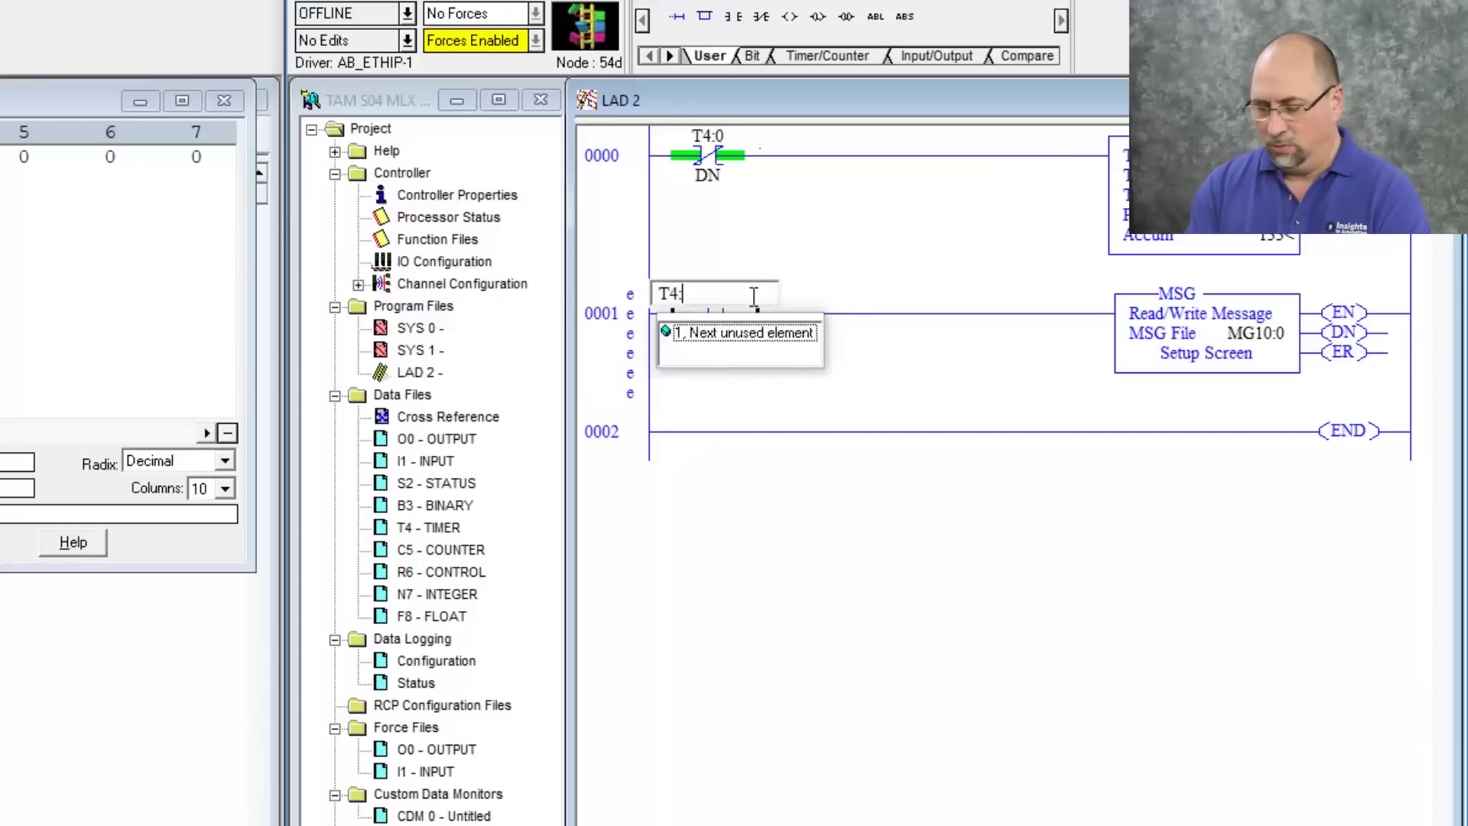
pyautogui.write('0.DN')
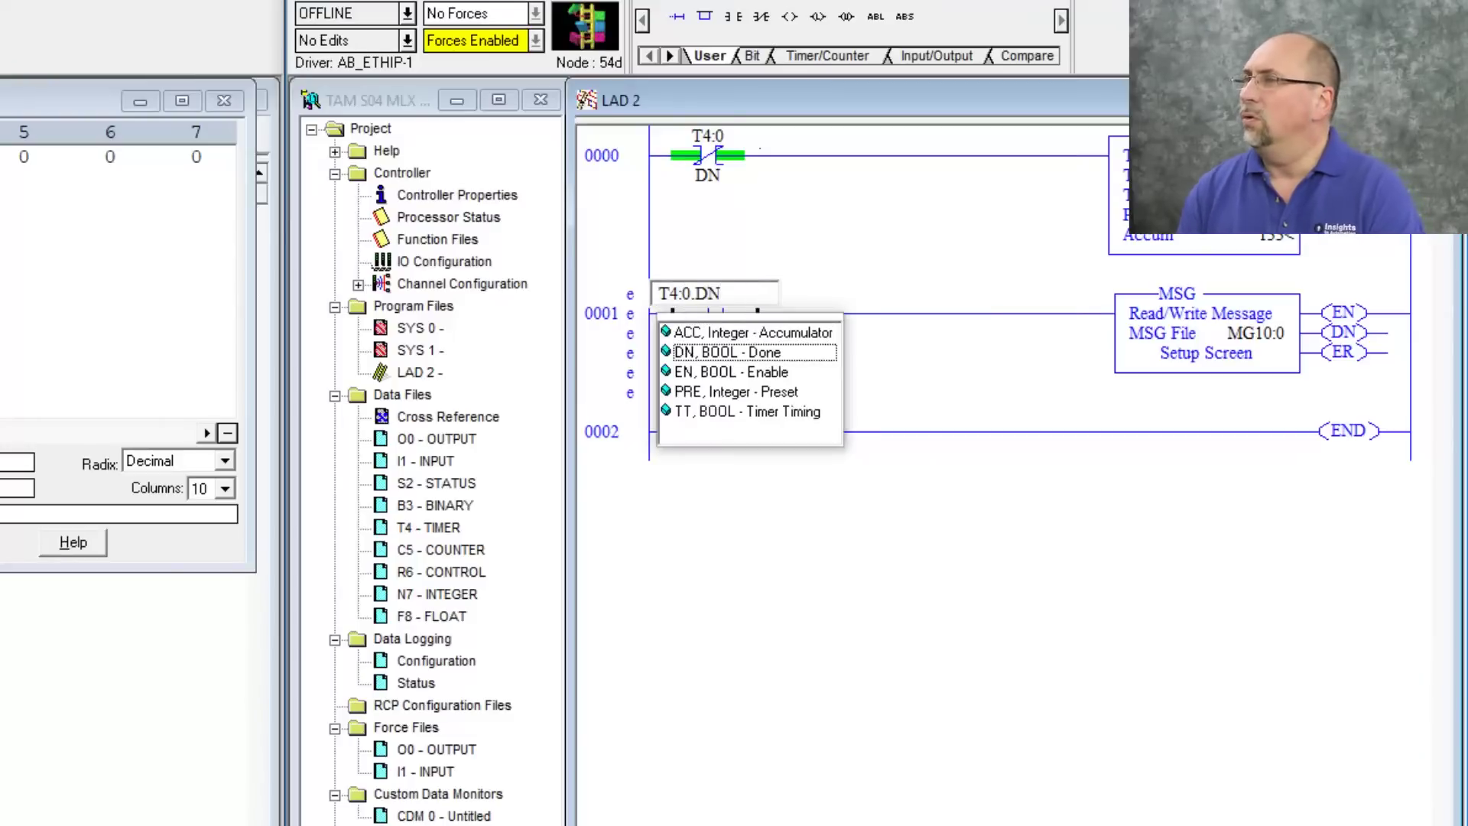
pyautogui.press('BackSpace')
pyautogui.press('BackSpace')
pyautogui.press('BackSpace')
pyautogui.write('/D')
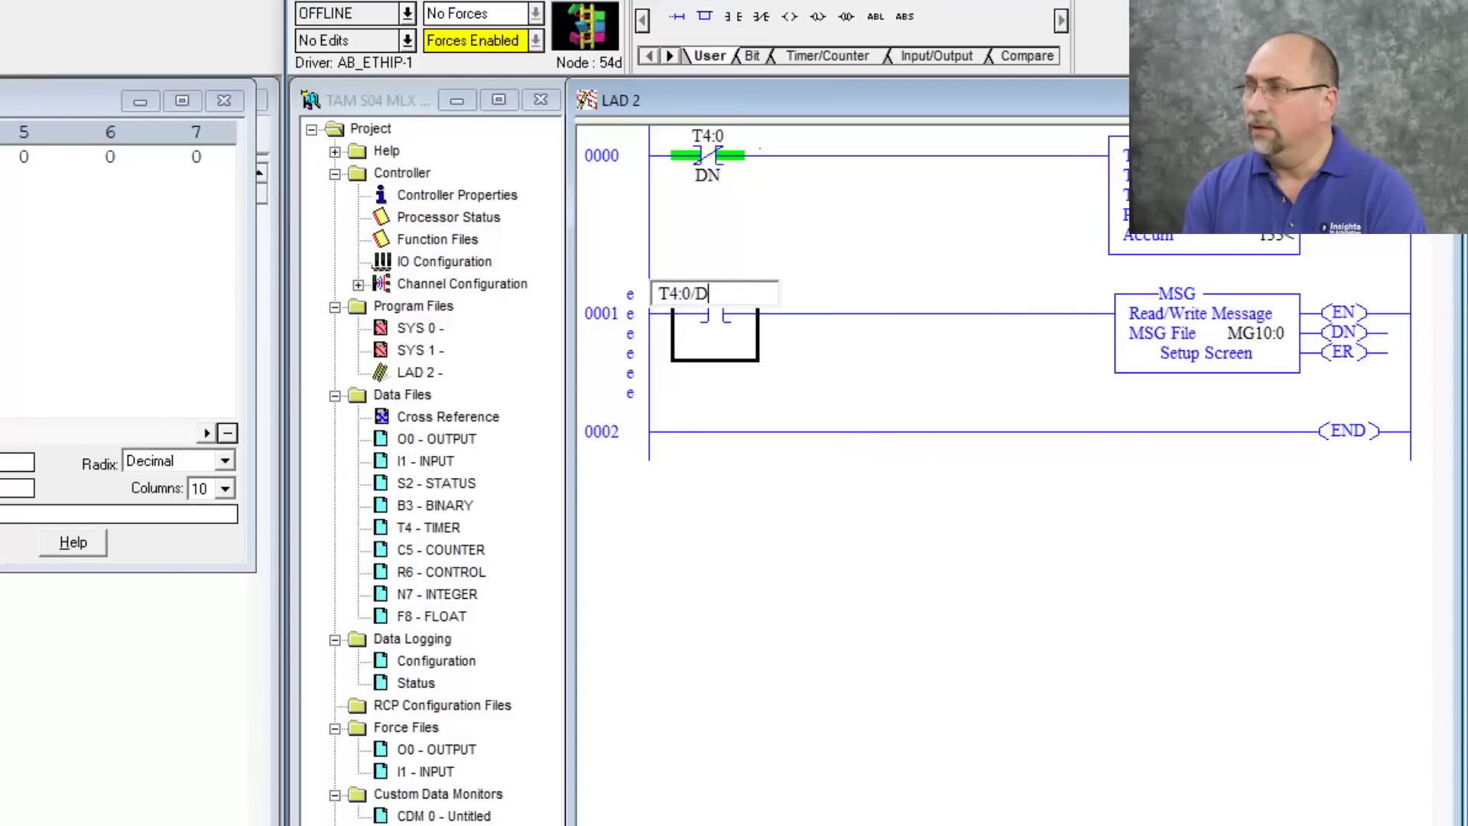
pyautogui.write('N')
pyautogui.press('Return')
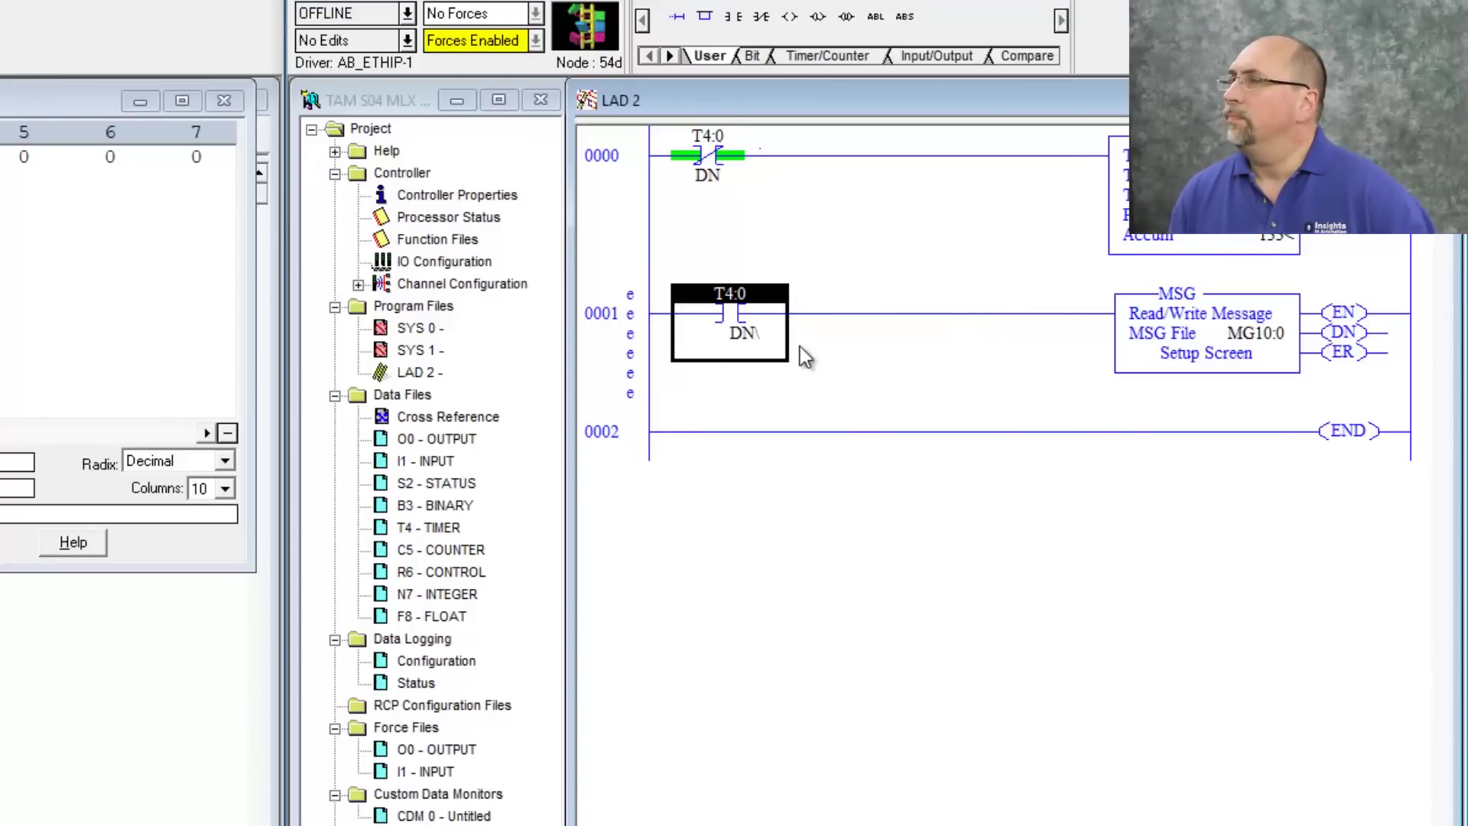
pyautogui.doubleClick(780, 337)
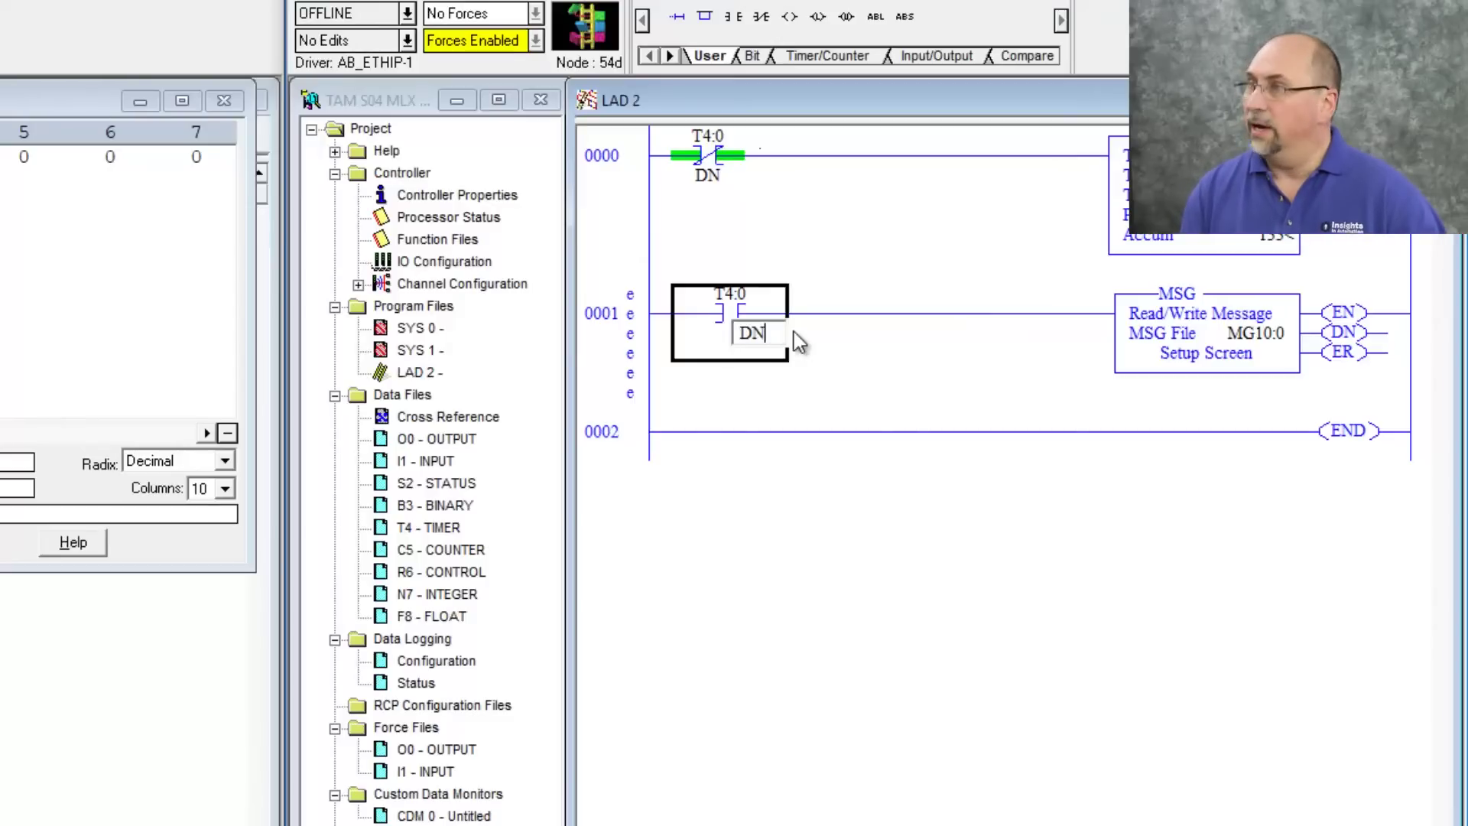
pyautogui.press('Return')
pyautogui.click(711, 482)
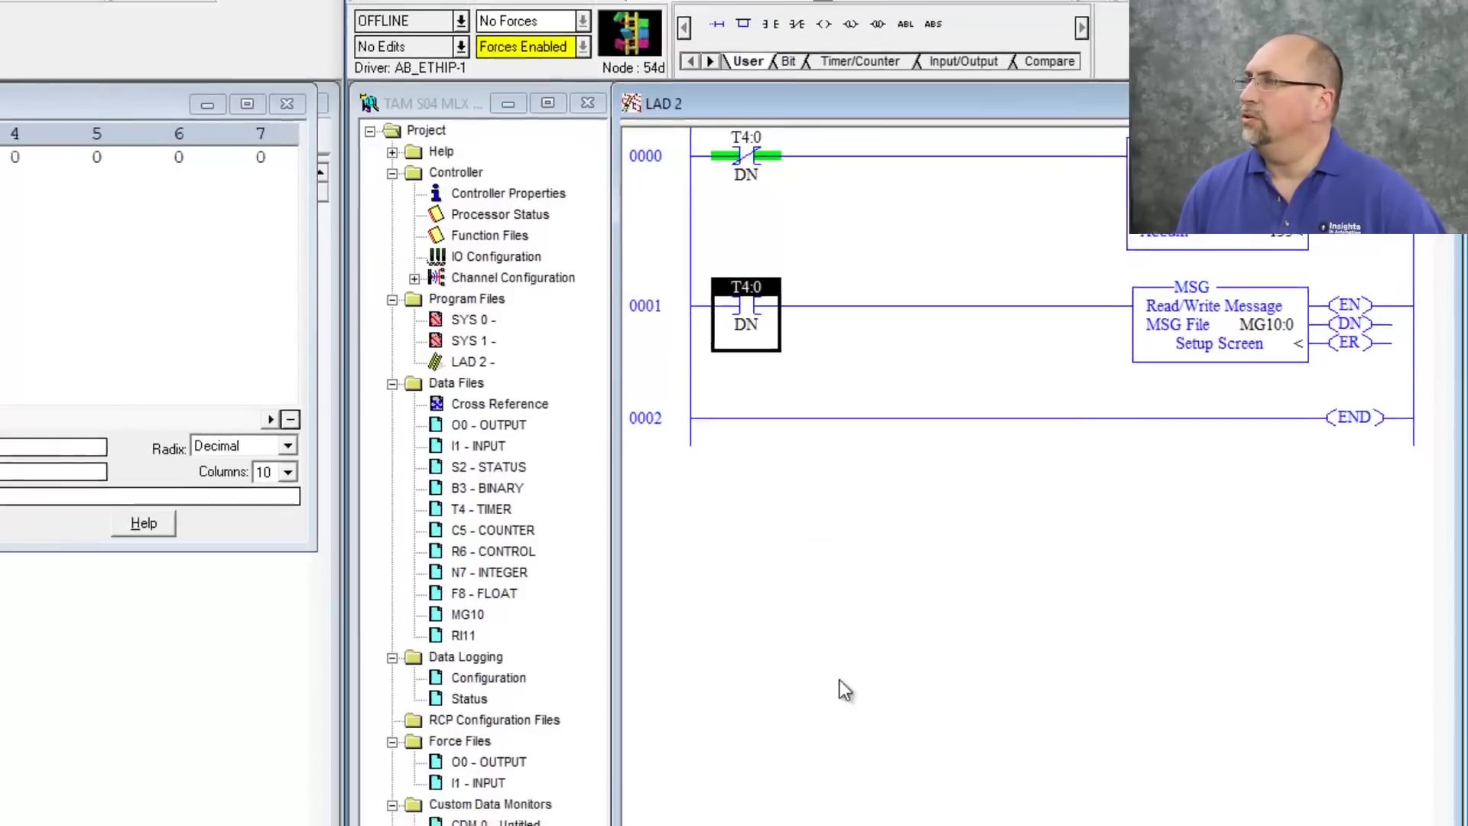
# Download the program to the MicroLogix, return it to Run, and go online.
pyautogui.click(810, 69)
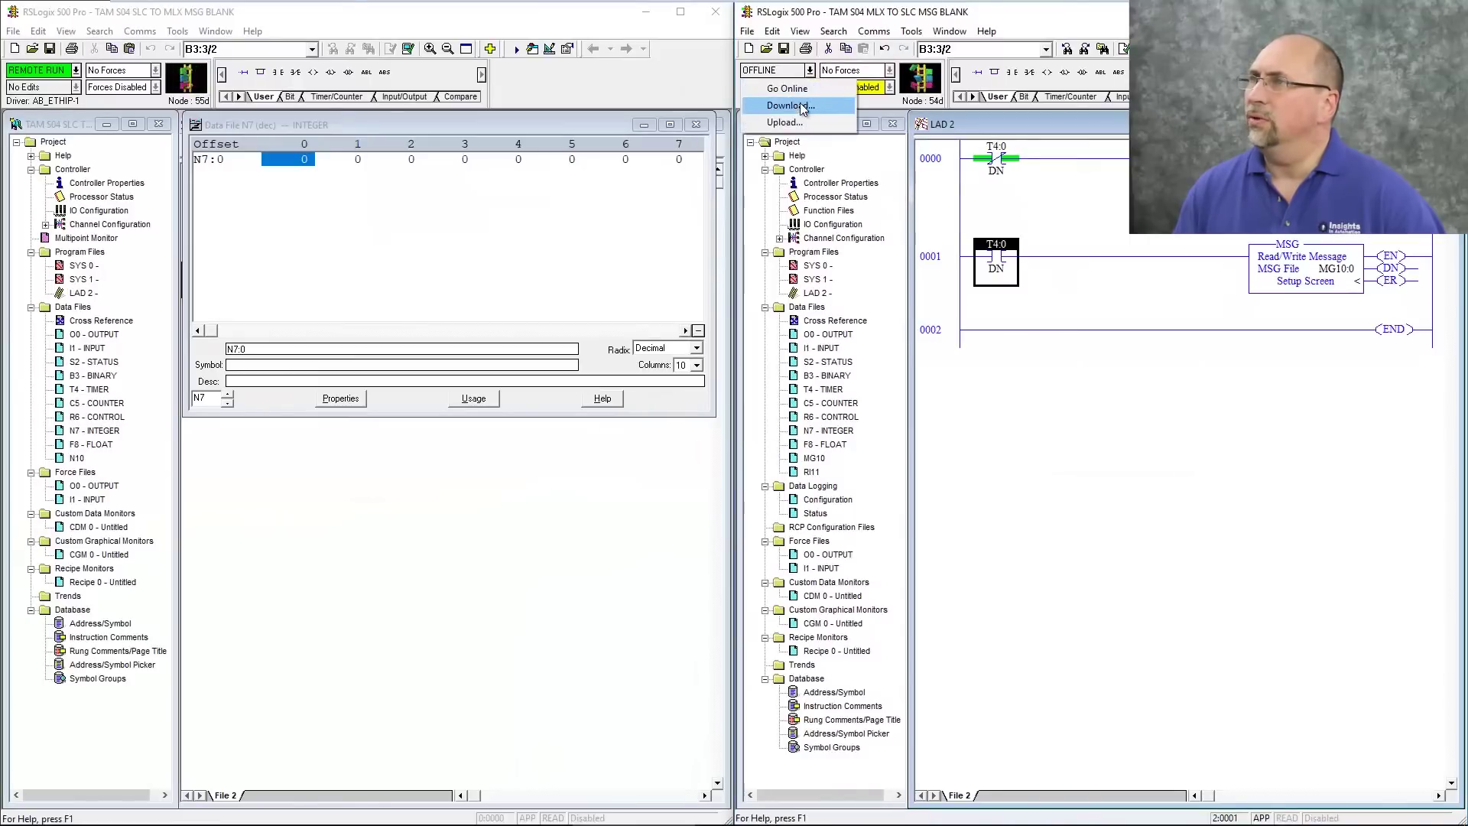
pyautogui.click(800, 103)
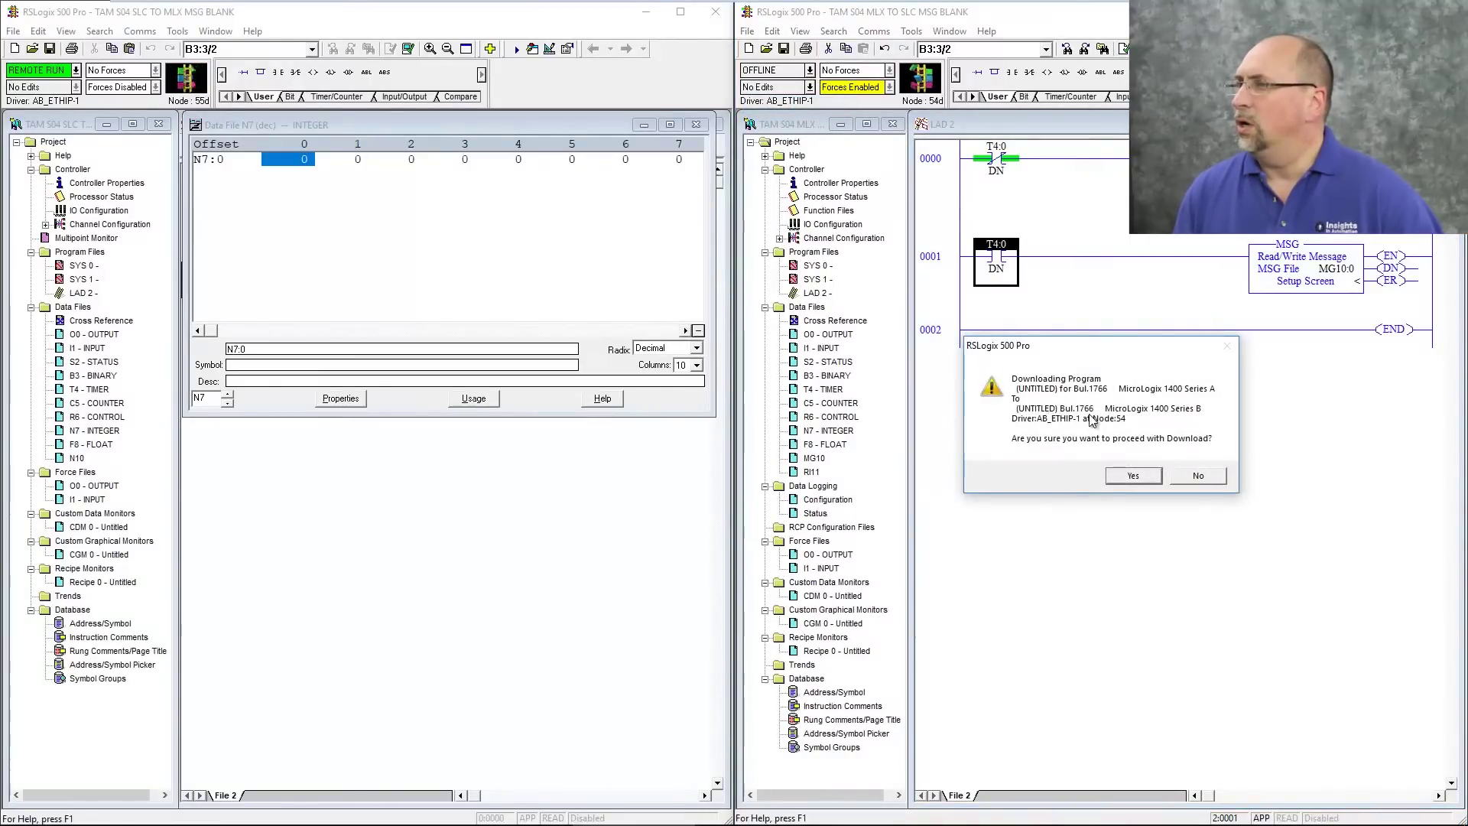
pyautogui.click(1133, 476)
pyautogui.click(1146, 456)
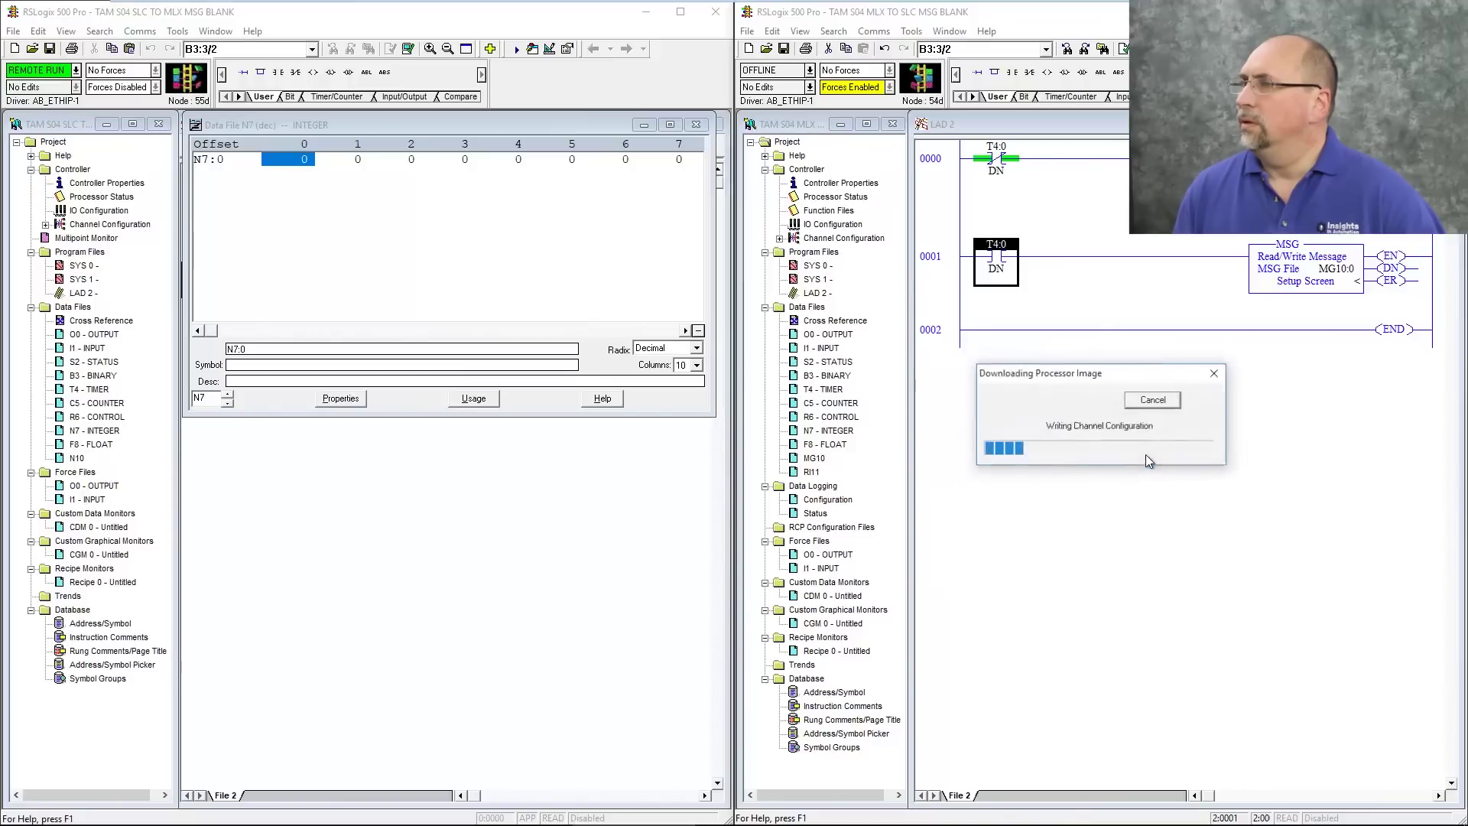
pyautogui.click(1089, 457)
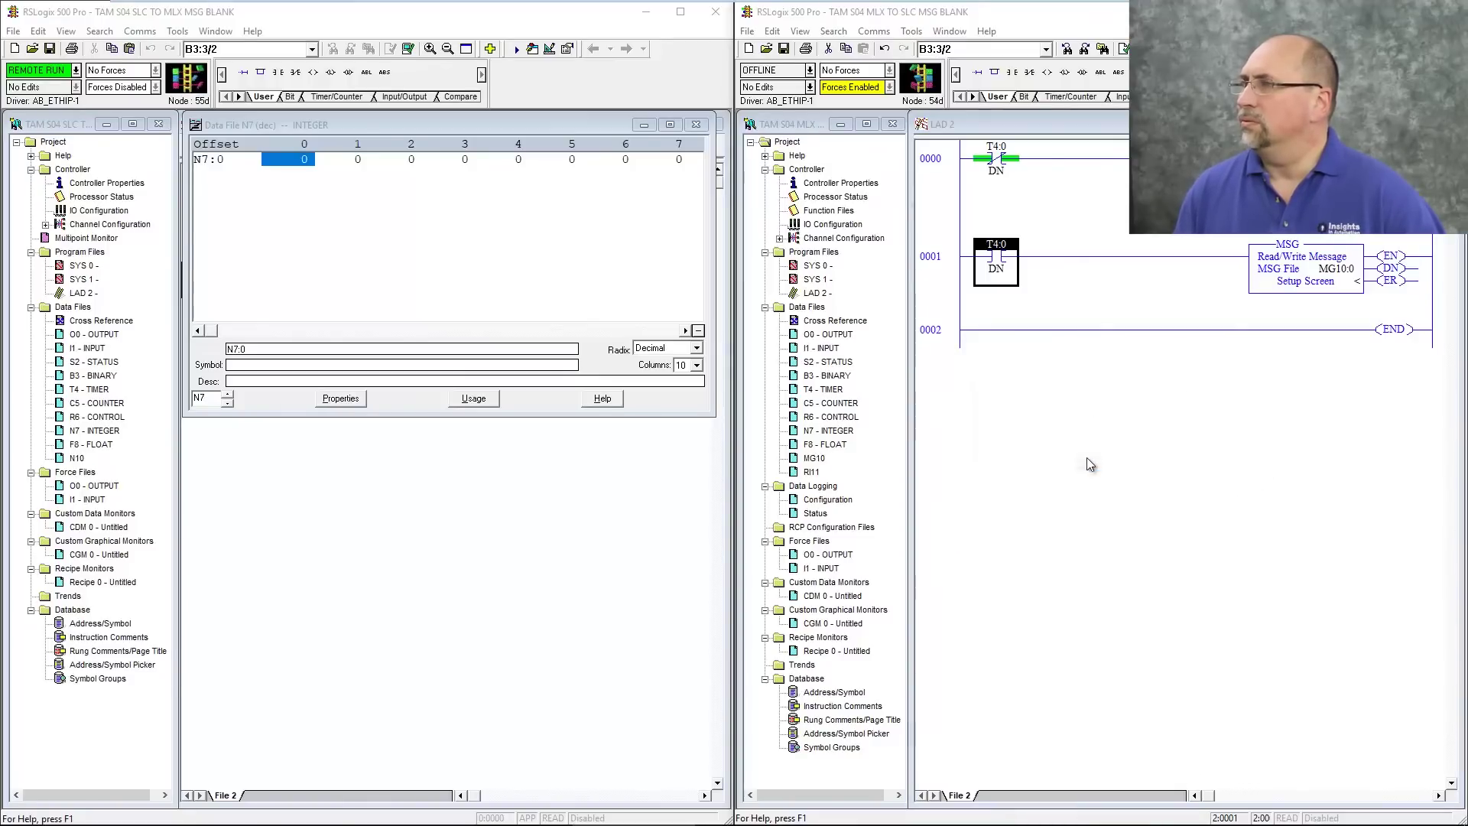
pyautogui.click(1090, 462)
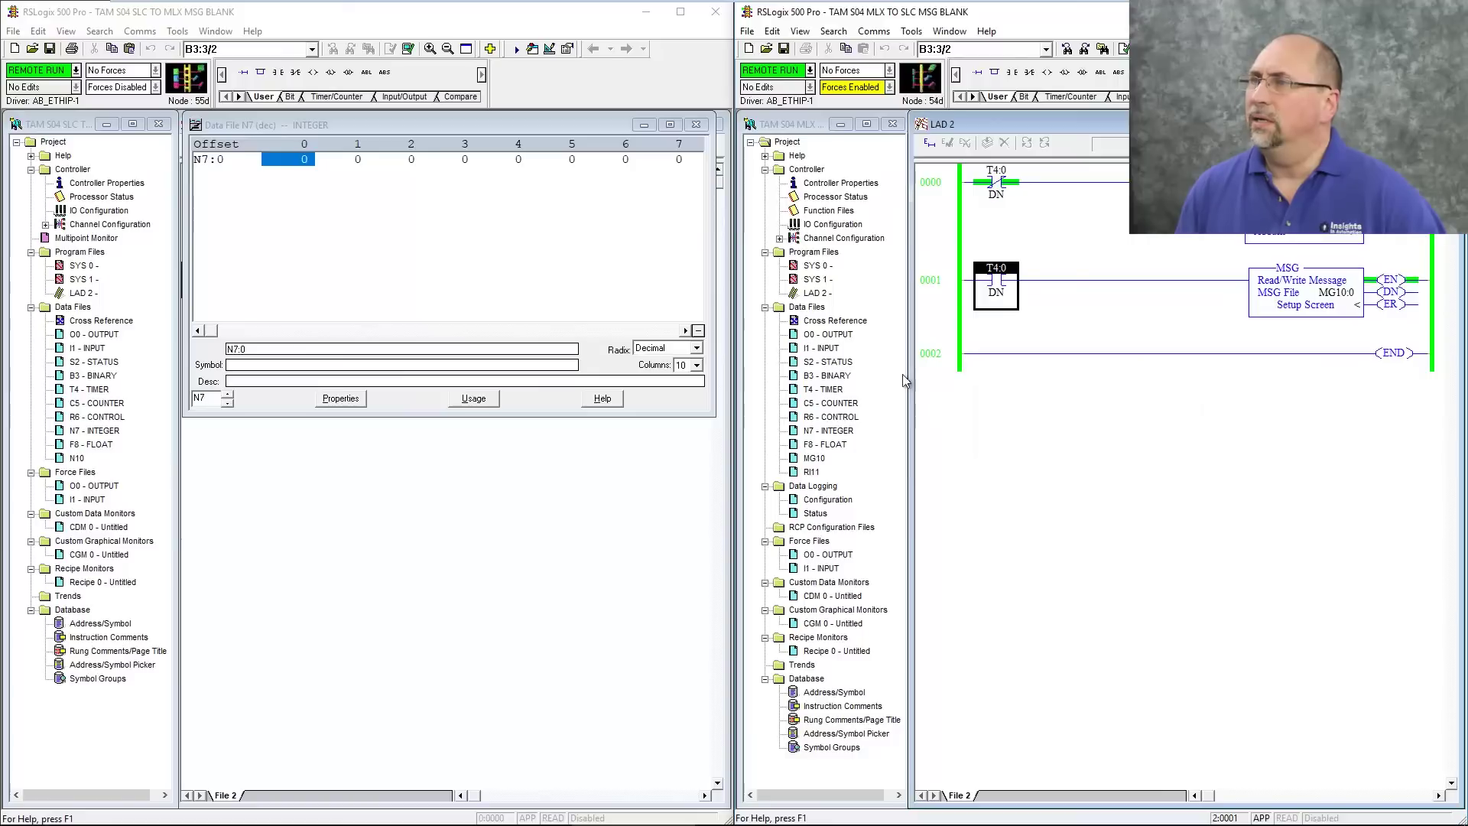
# Open the MicroLogix's N7 integer file, then reposition, enlarge and zoom its window.
pyautogui.doubleClick(829, 432)
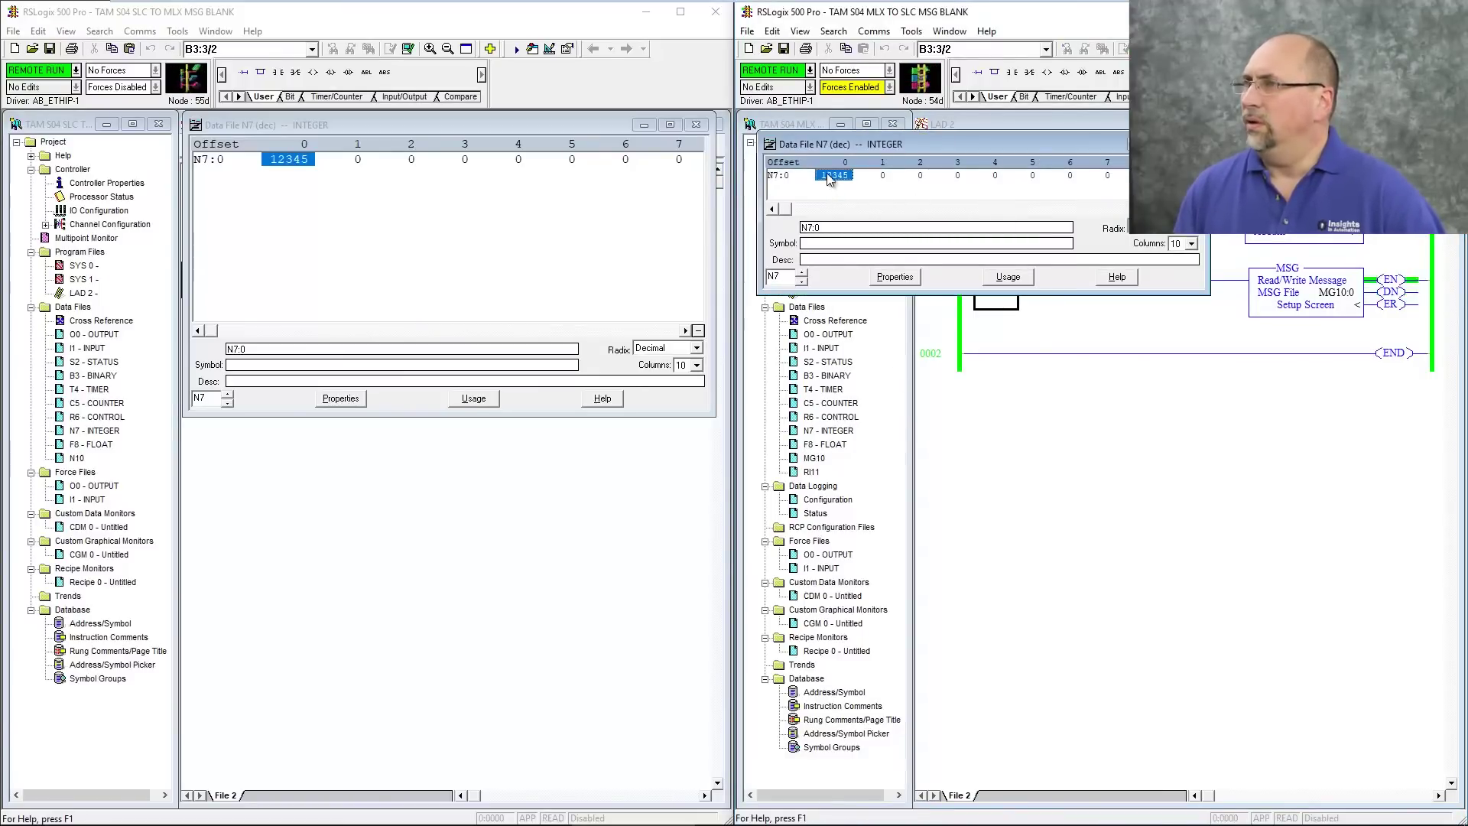
pyautogui.moveTo(837, 147); pyautogui.dragTo(992, 147)
pyautogui.moveTo(986, 290); pyautogui.dragTo(986, 451)
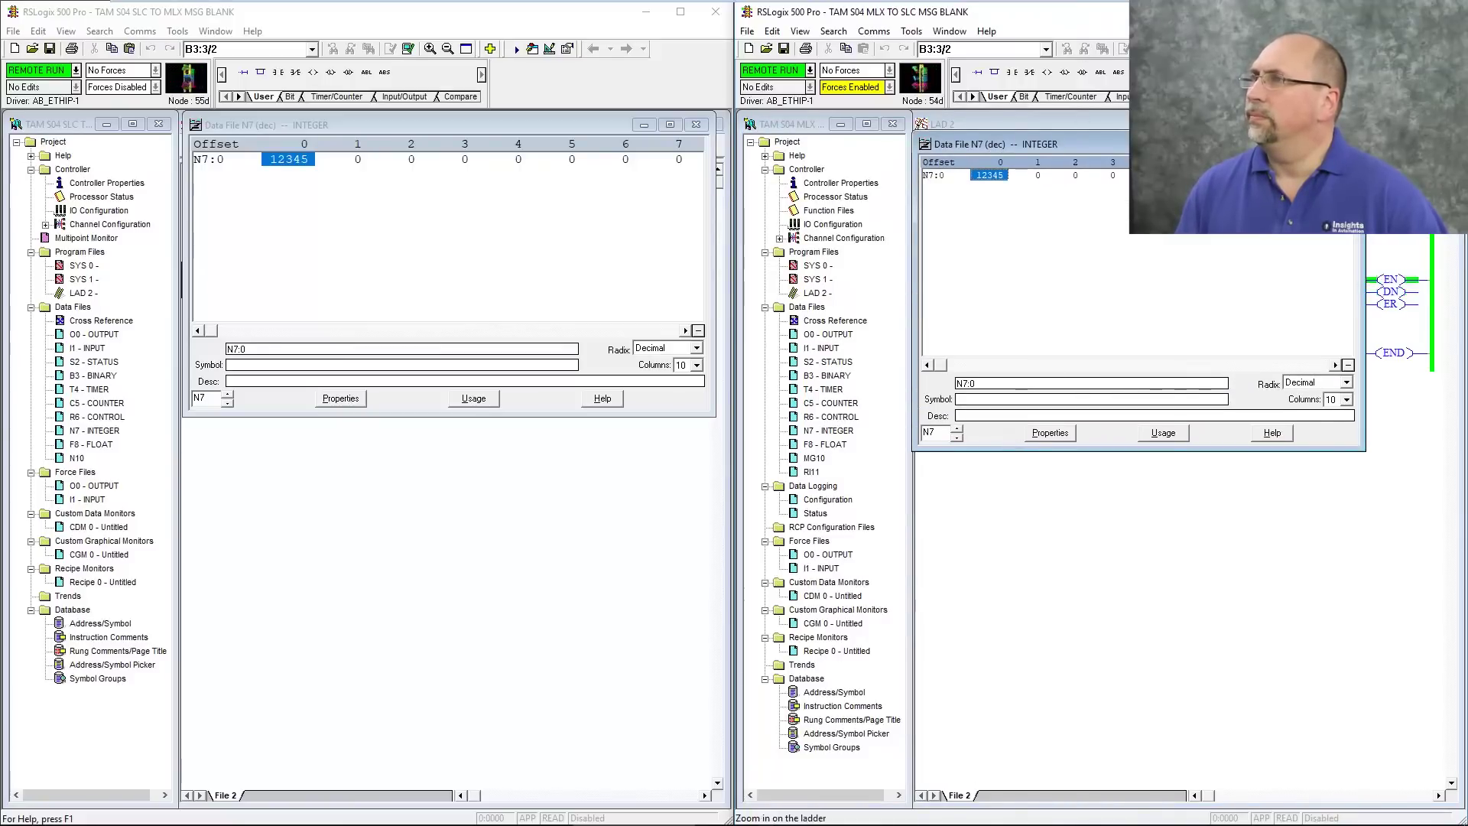
pyautogui.click(1164, 49)
pyautogui.click(1164, 48)
pyautogui.click(1164, 48)
pyautogui.click(1164, 48)
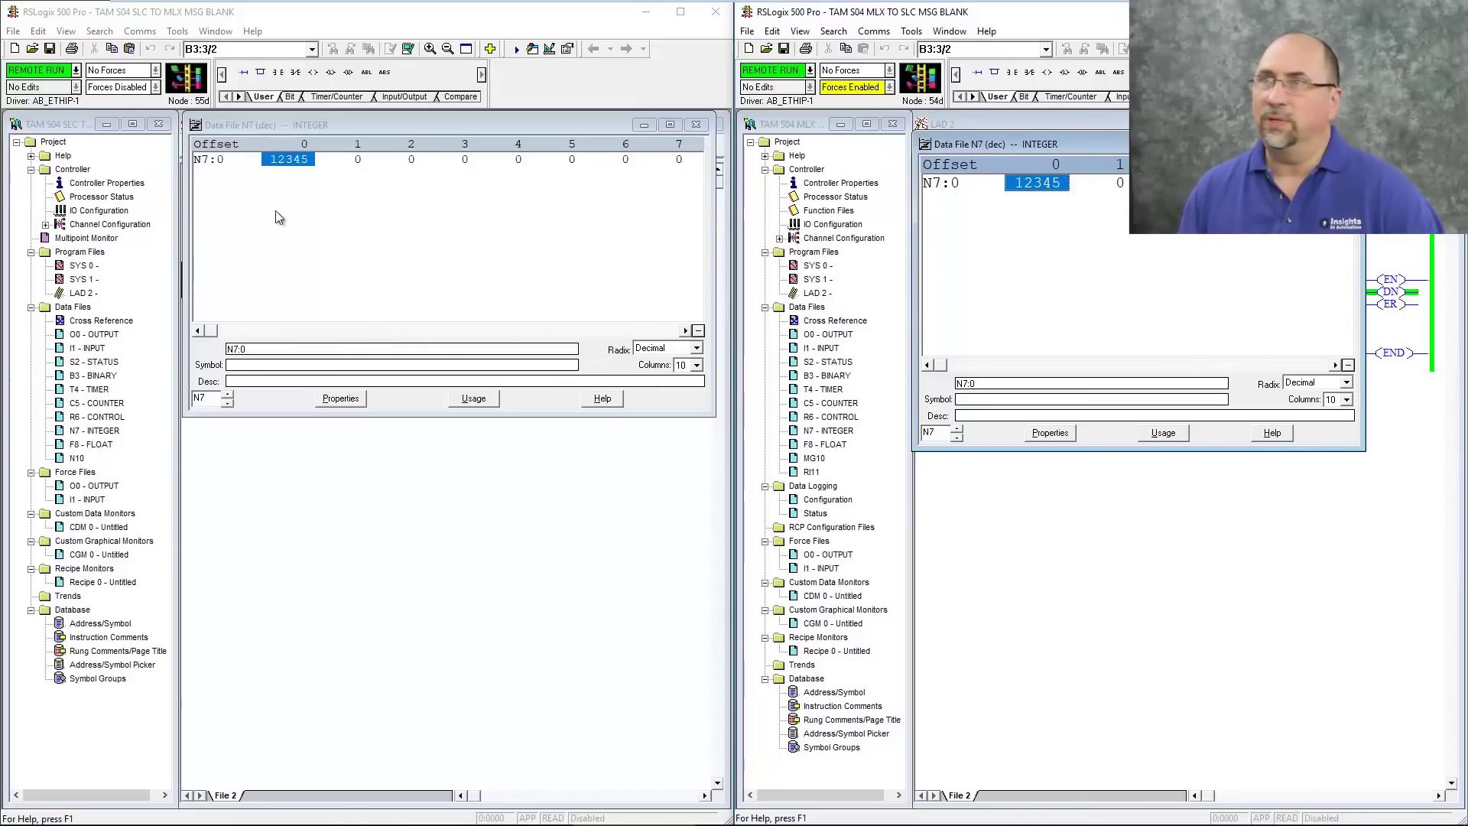
# Enter 32767 into N7:0 so the SLC's N7:0 also reads 32767.
pyautogui.click(1039, 185)
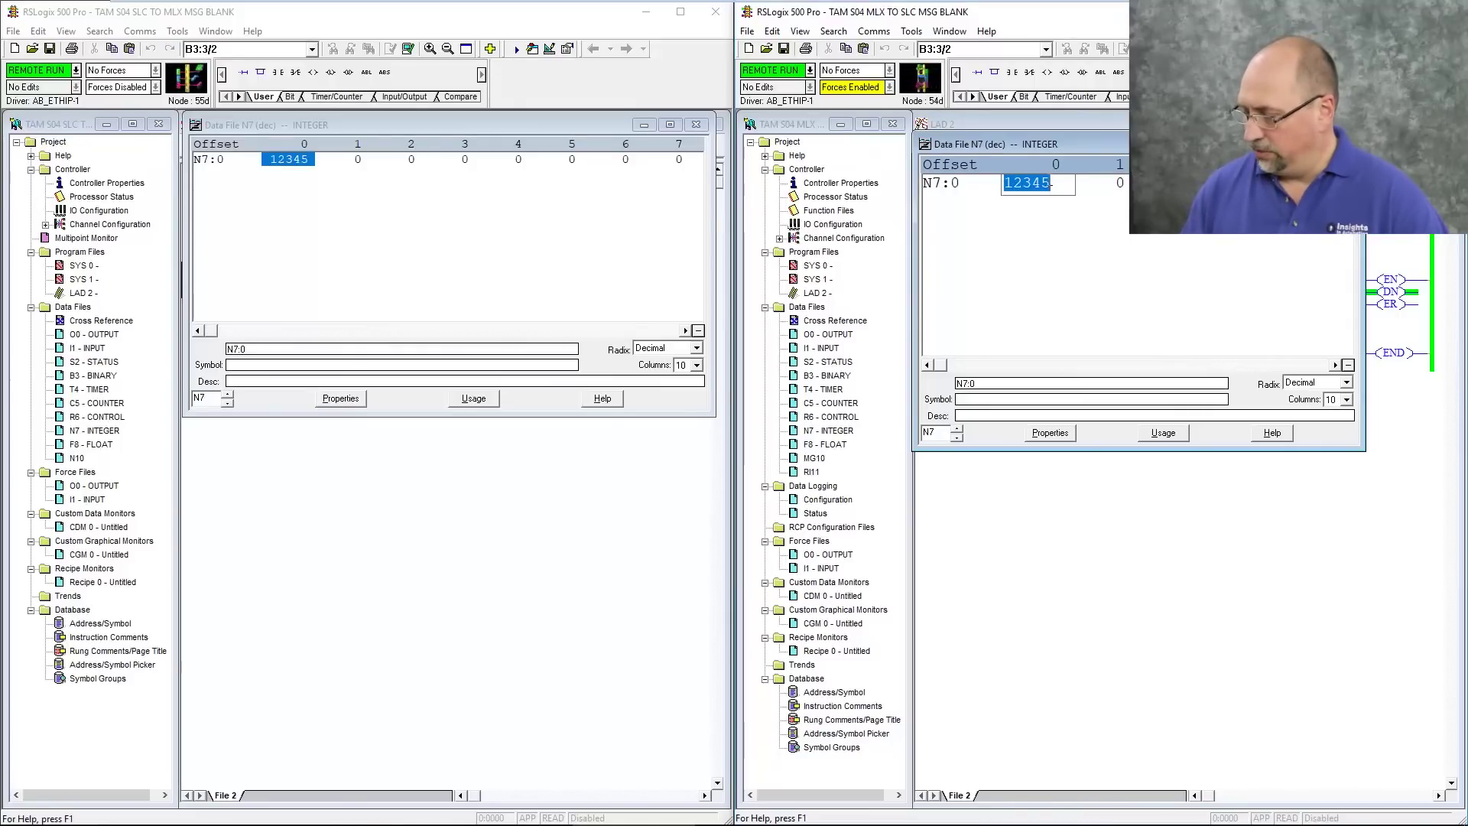
pyautogui.write('32767')
pyautogui.press('Return')
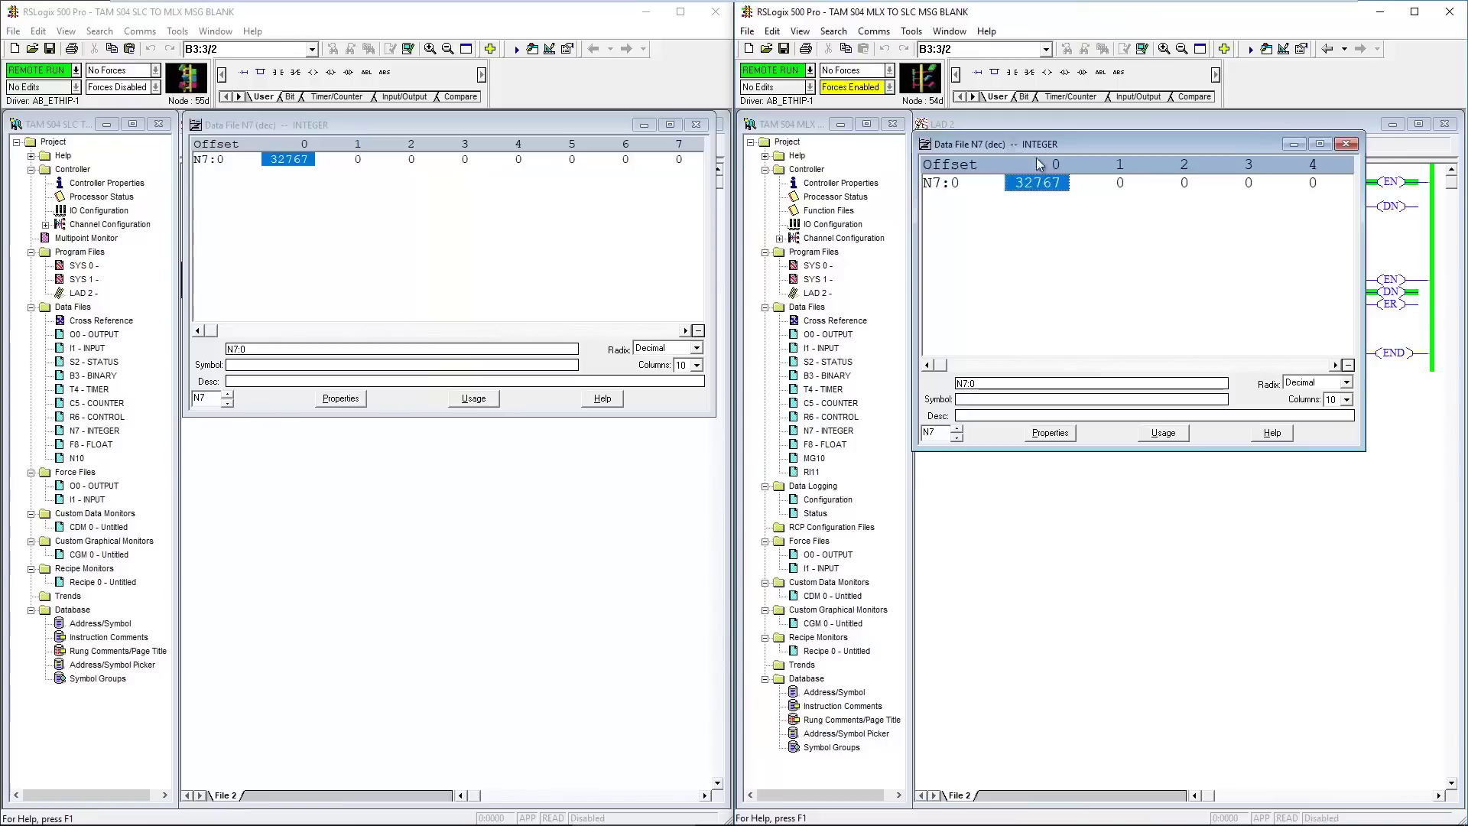
pyautogui.moveTo(1037, 145); pyautogui.dragTo(1075, 356)
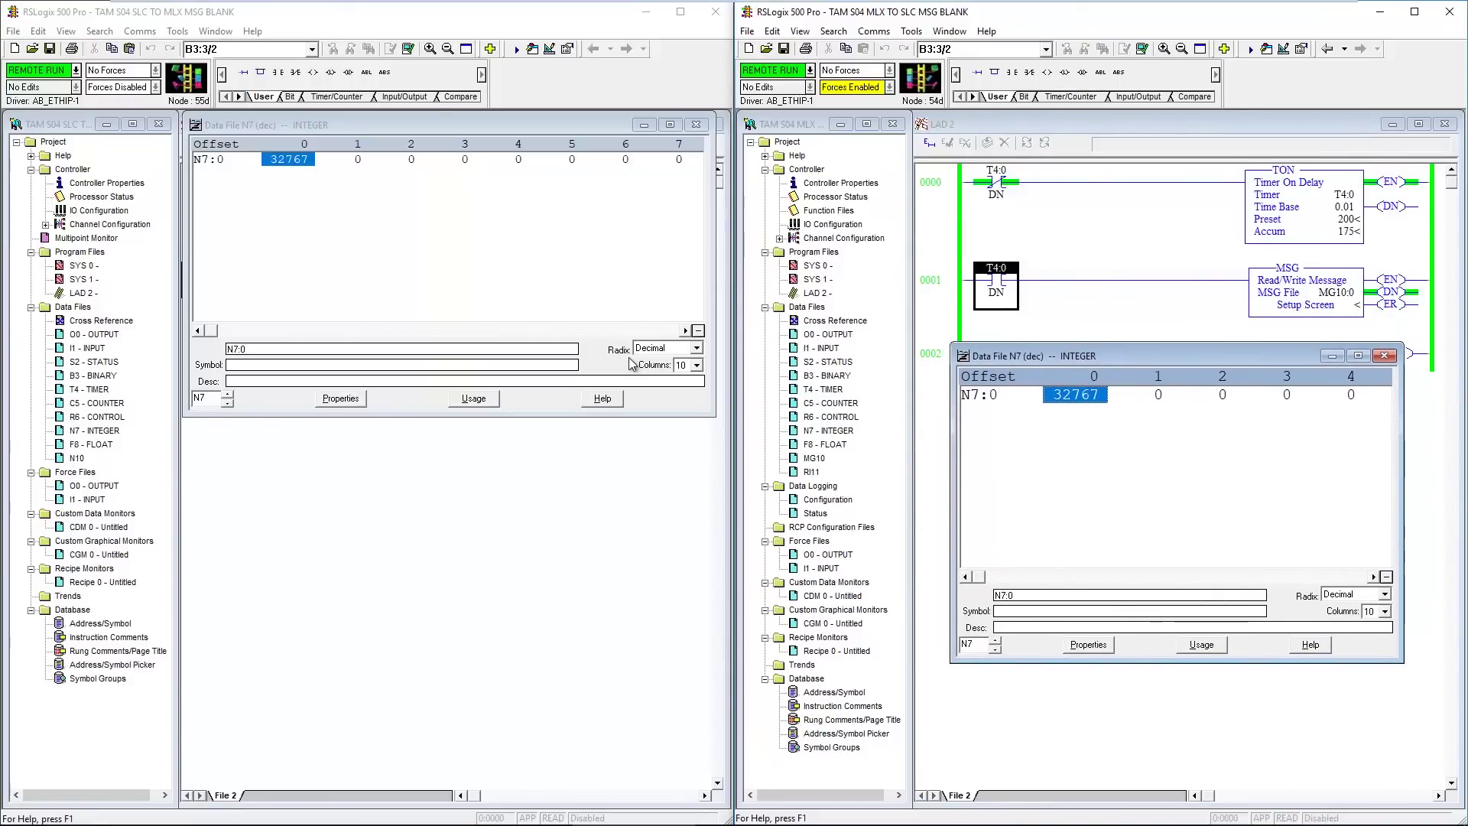
# Change the TON timer preset to 50.
pyautogui.doubleClick(1295, 219)
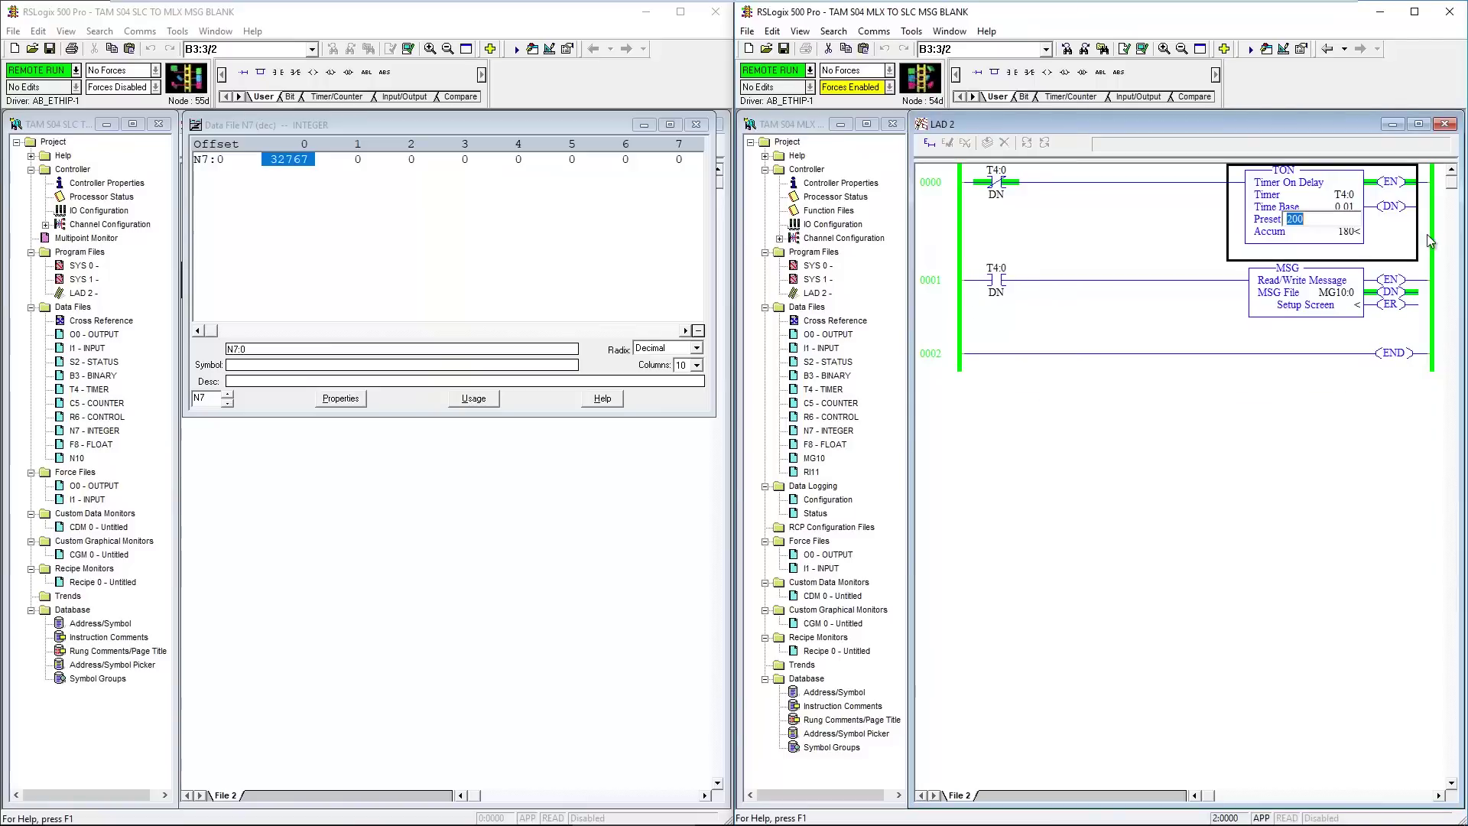
pyautogui.write('50')
pyautogui.press('Return')
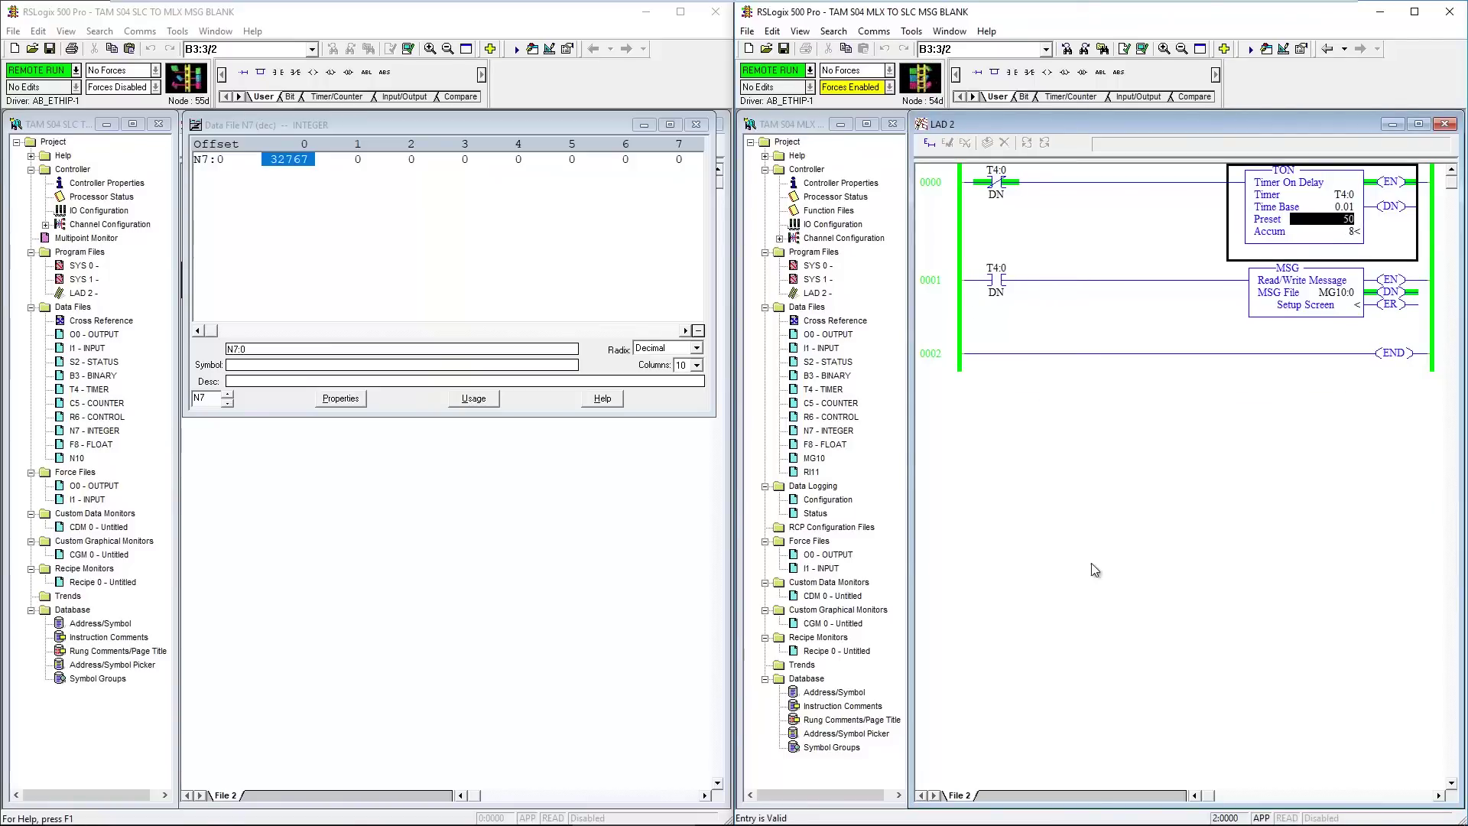
# Reopen N7 and set N7:0 to 11111, which the SLC's N7:0 matches.
pyautogui.doubleClick(826, 432)
pyautogui.write('11111')
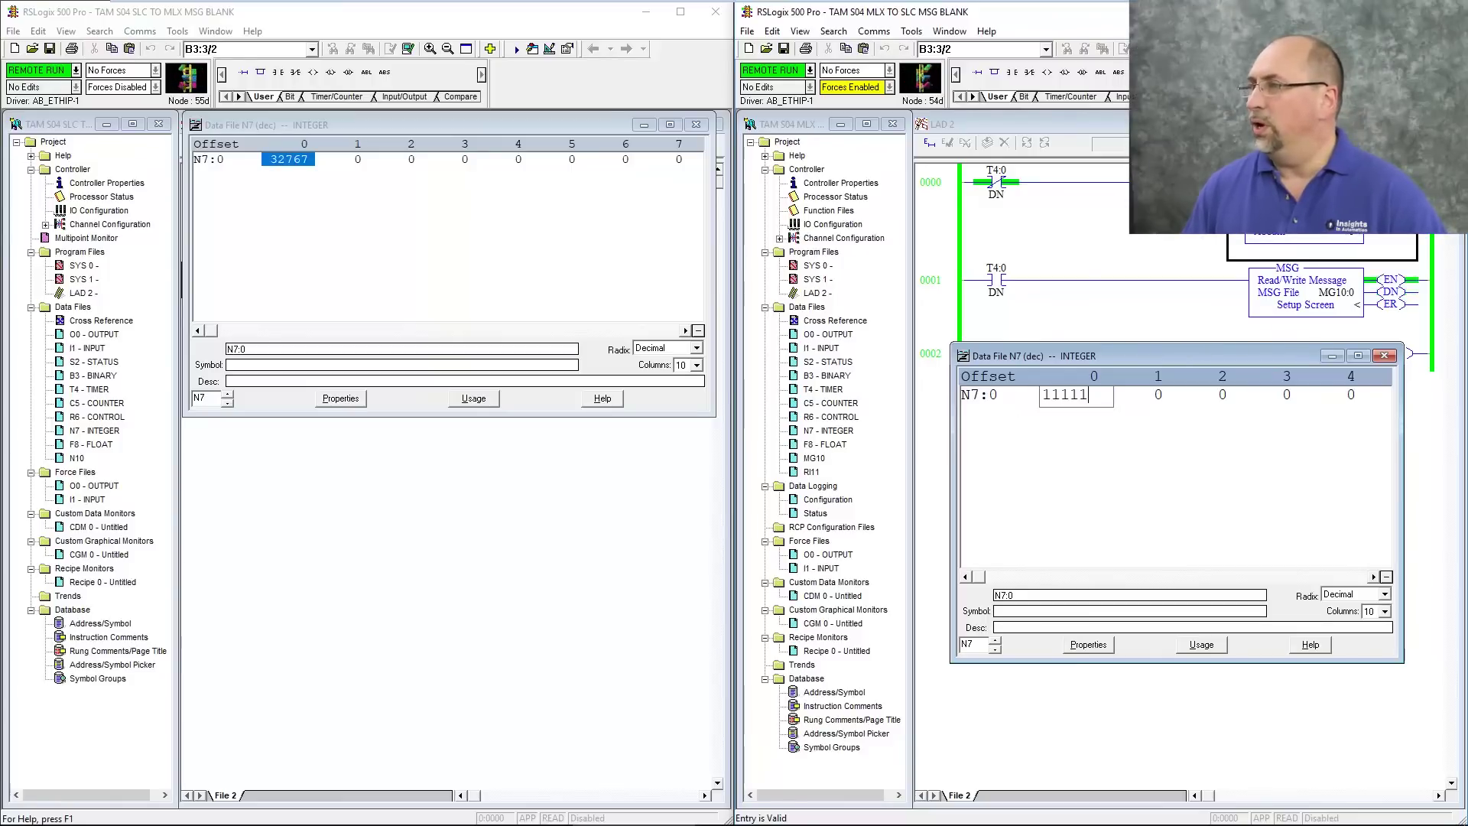
pyautogui.press('Return')
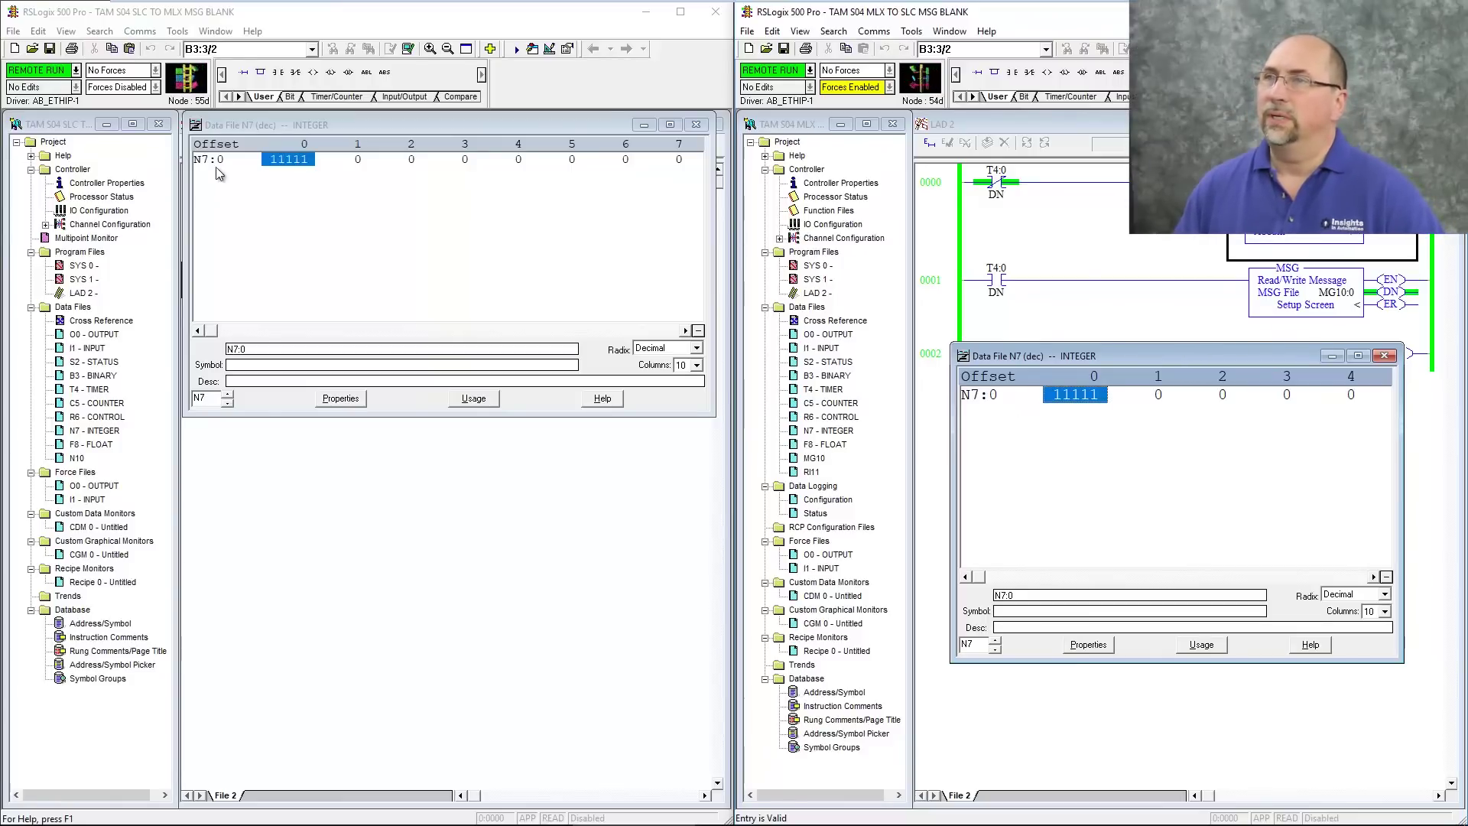